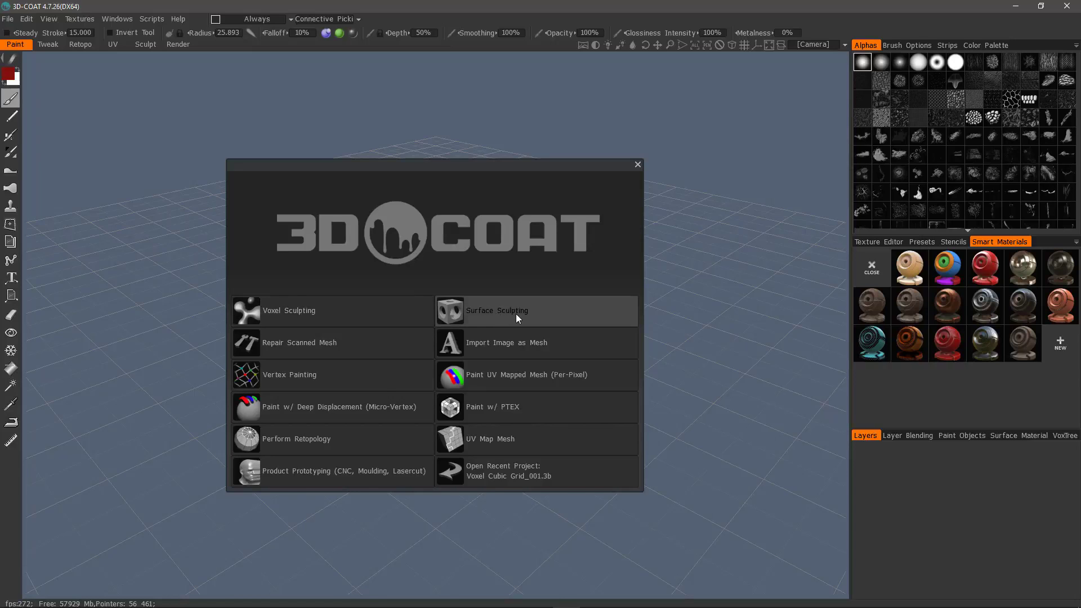
Step: Start a voxel sculpting scene from an existing file by opening Voxel Cubic Grid_001.3b
left_click(383, 315)
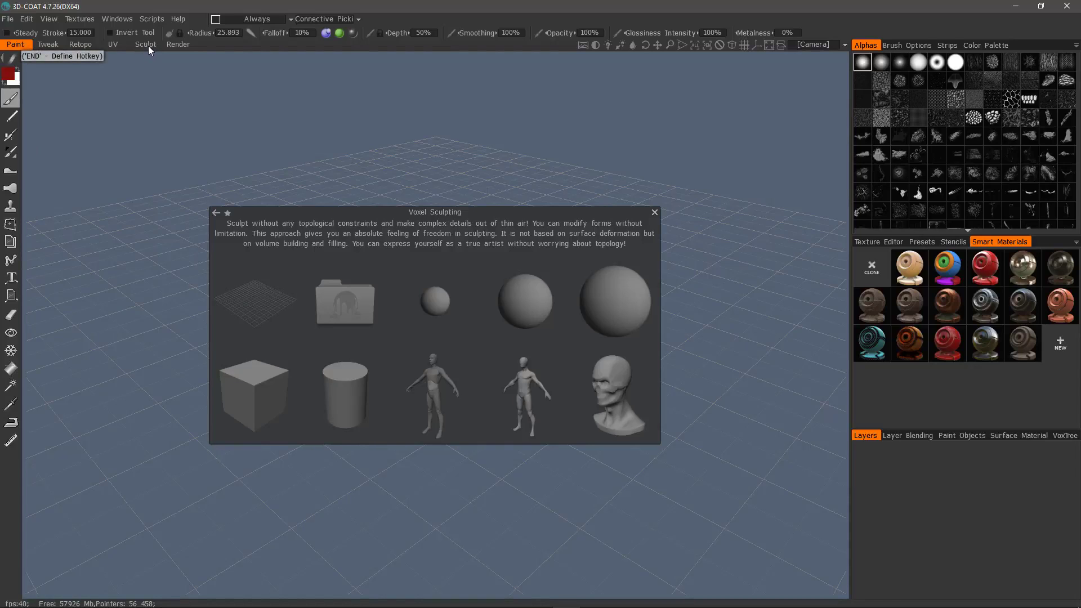
left_click(344, 304)
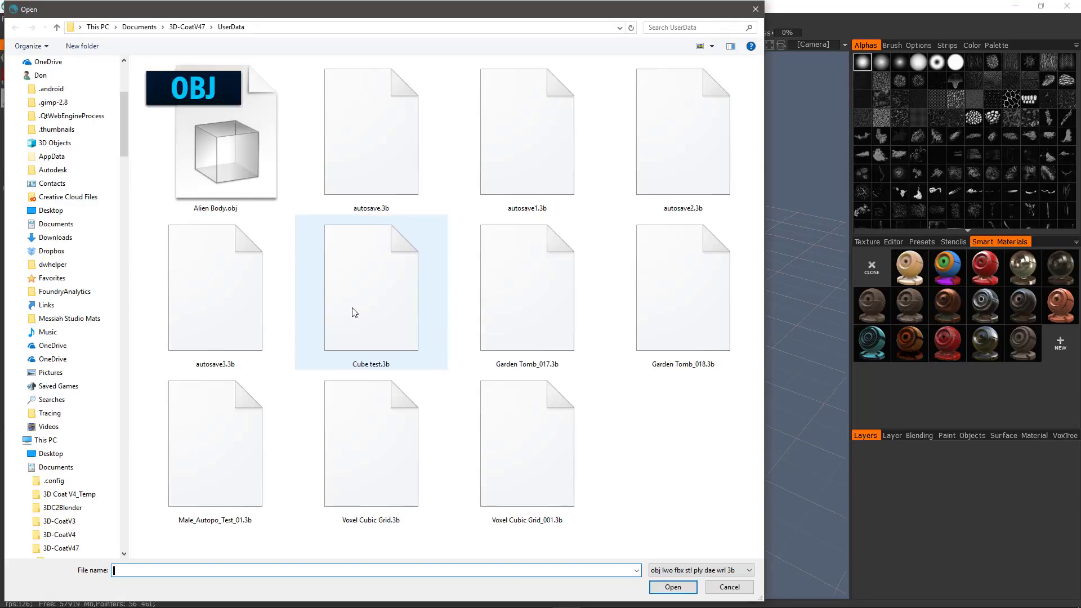
double_click(534, 464)
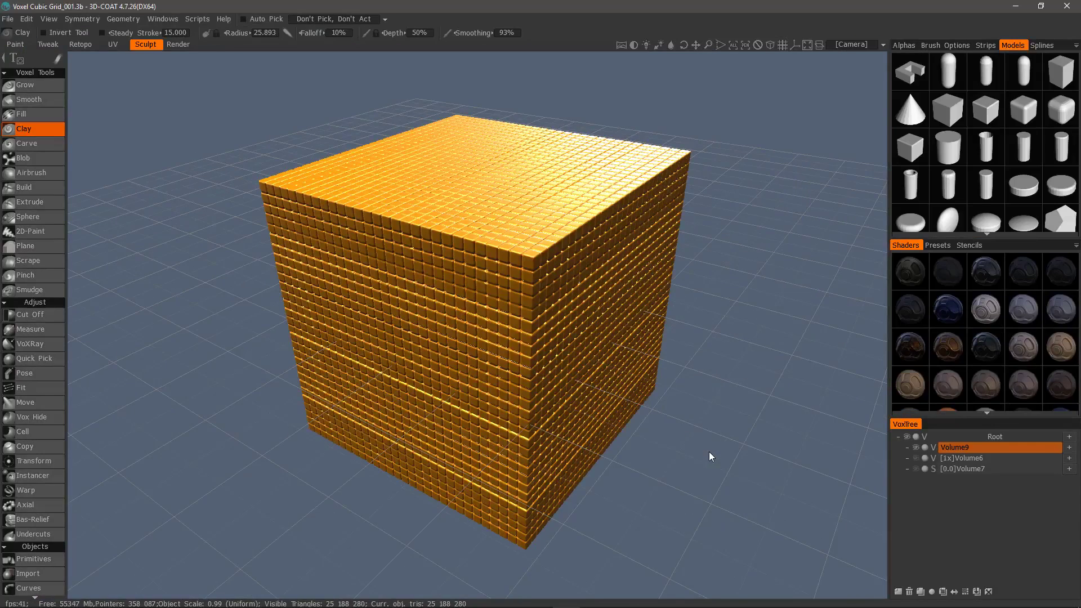
mouse_move(480, 159)
left_mouse_down("alt")
mouse_move(542, 172)
mouse_move(667, 166)
mouse_move(529, 263)
mouse_move(495, 410)
mouse_move(504, 321)
mouse_move(497, 386)
mouse_move(508, 393)
mouse_move(521, 379)
mouse_move(530, 276)
left_mouse_up("alt")
left_click_drag(482, 339, 495, 282, "alt")
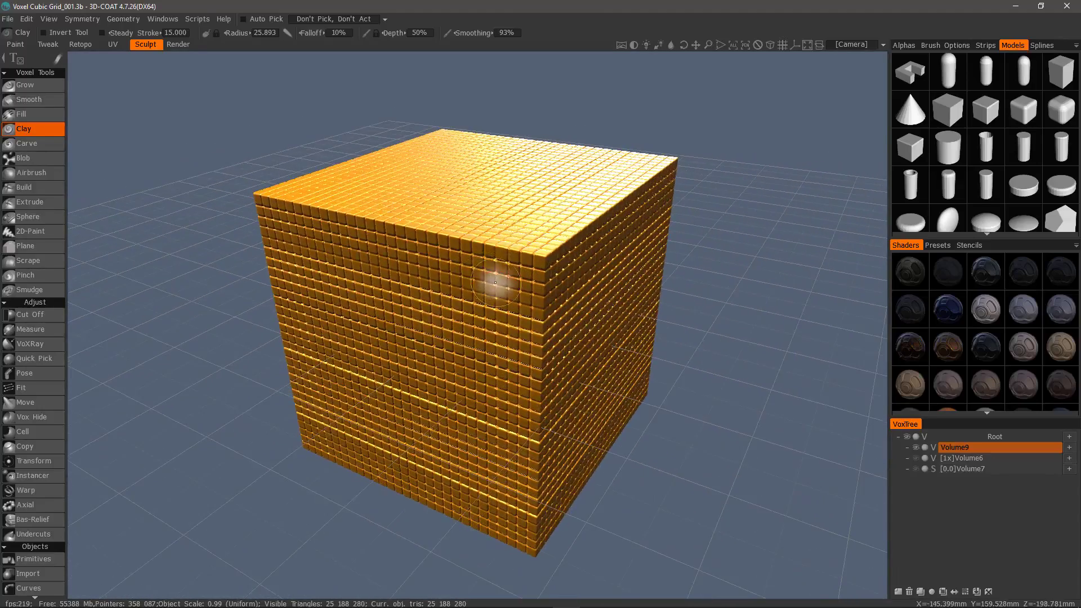
Step: Show Volume6 in place of Volume9 and examine its wireframe up close near the upper corner
left_click(916, 447)
left_click(916, 457)
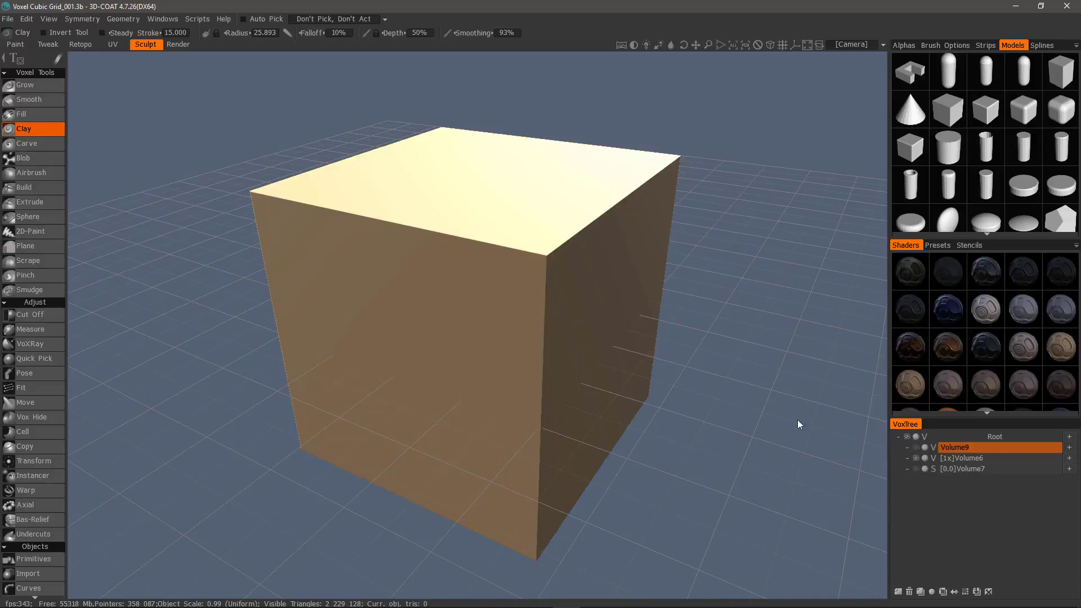
scroll(653, 355, "up", 5)
scroll(670, 349, "up", 10)
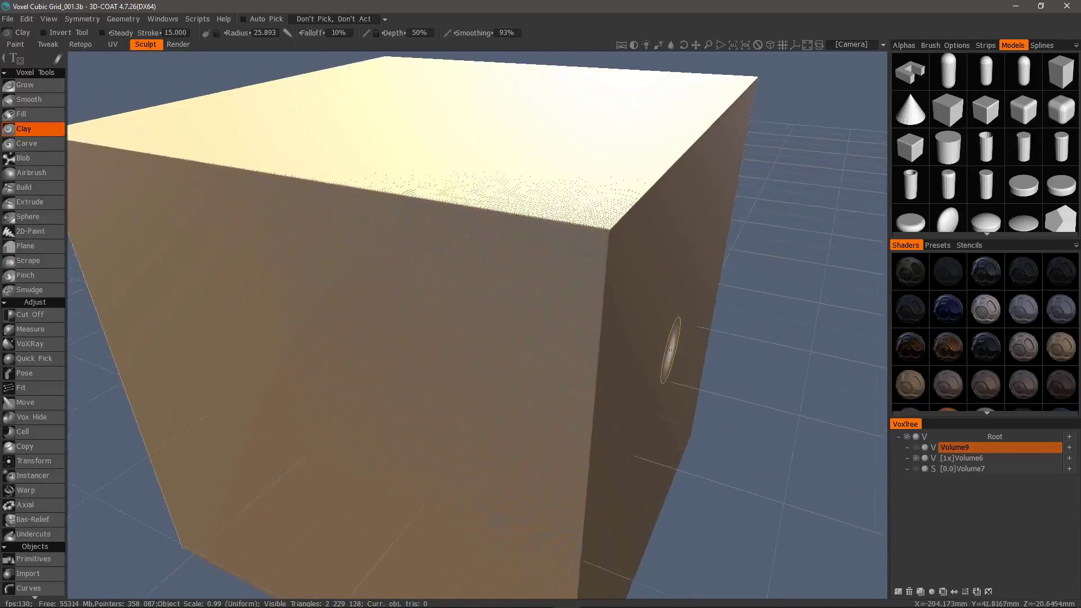
scroll(500, 383, "down", 15)
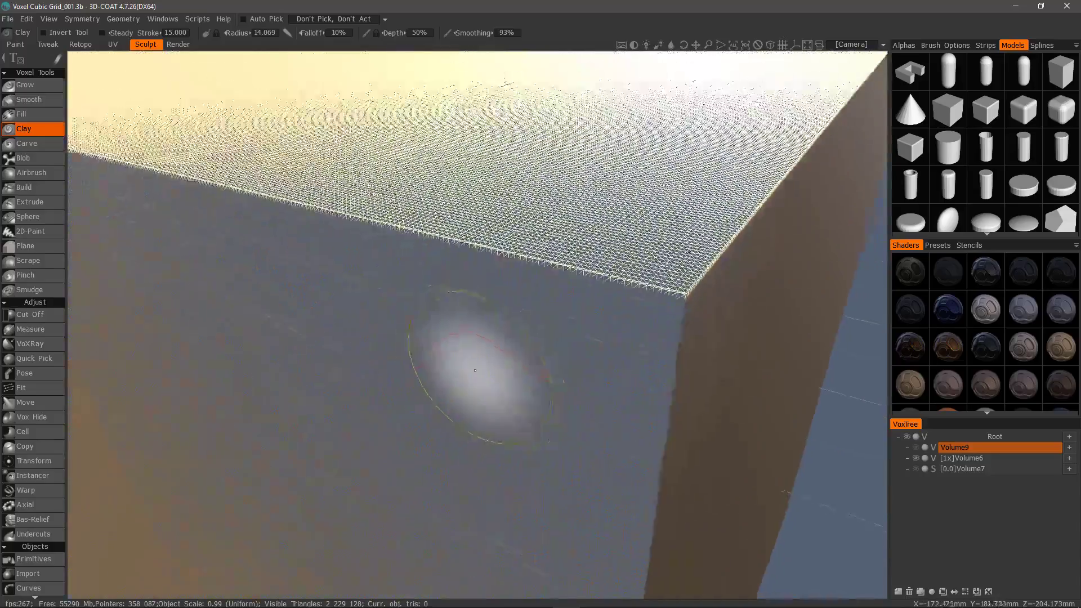
Step: Show Volume9 in place of Volume6, try a rectangular Cut Off on the cube's upper corner and undo the cut
left_click(916, 458)
left_click(916, 447)
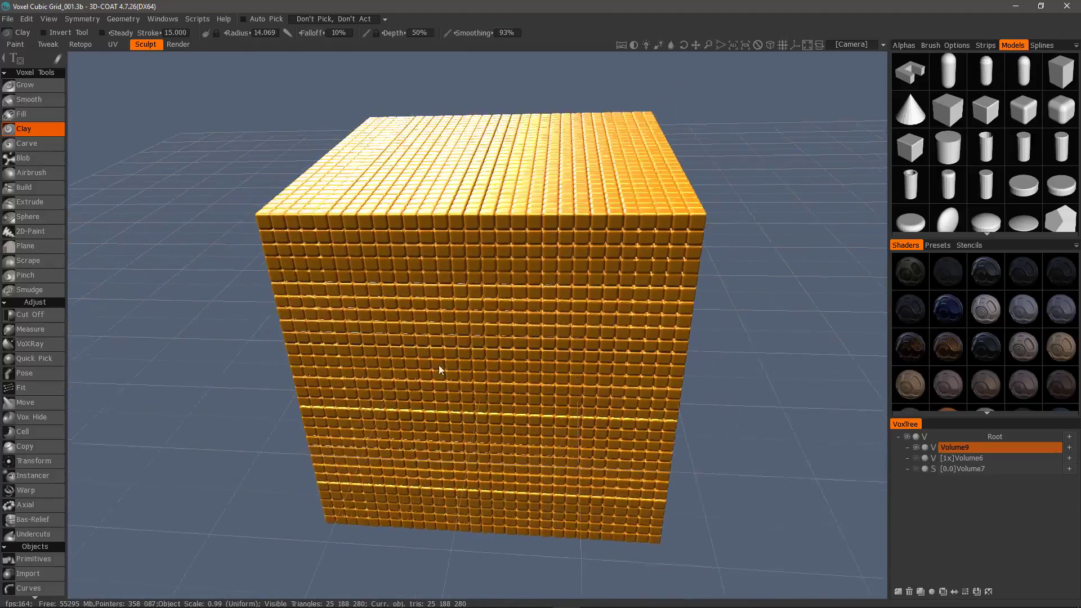
left_click(27, 315)
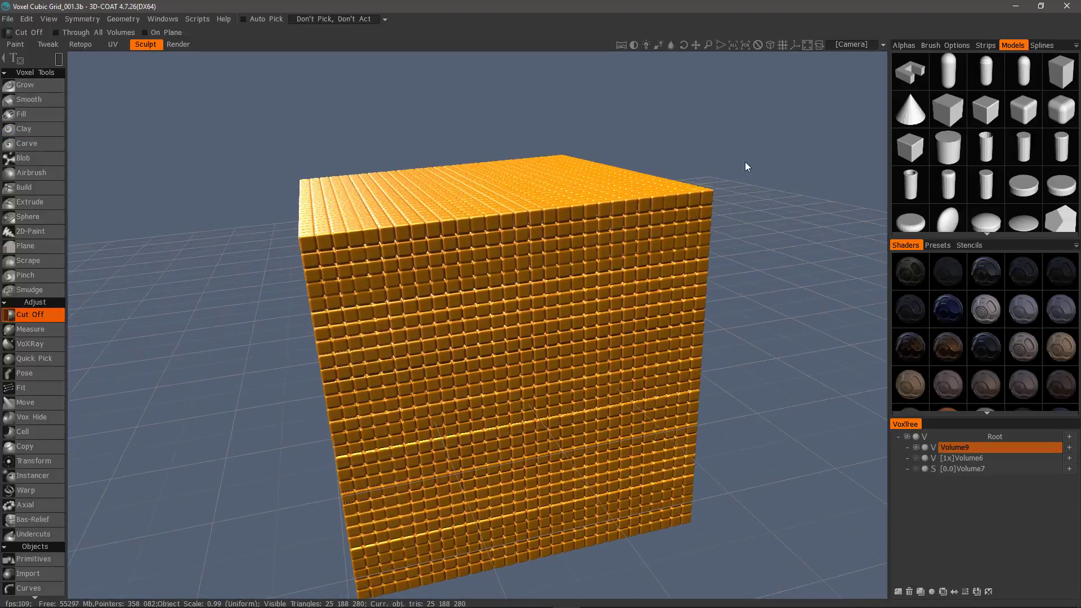
left_click_drag(749, 157, 678, 224)
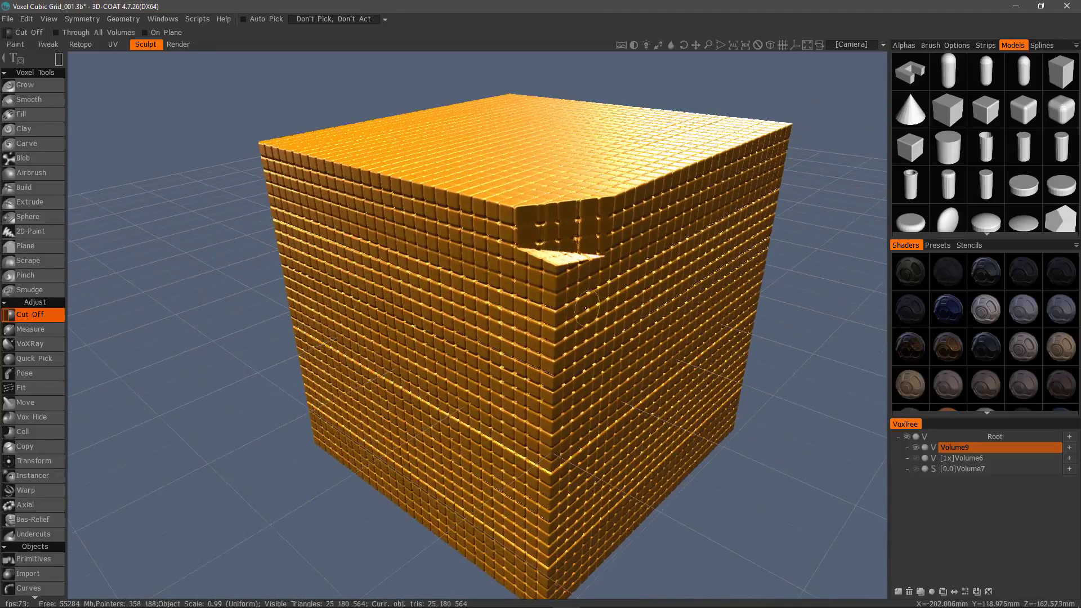
key("ctrl+z")
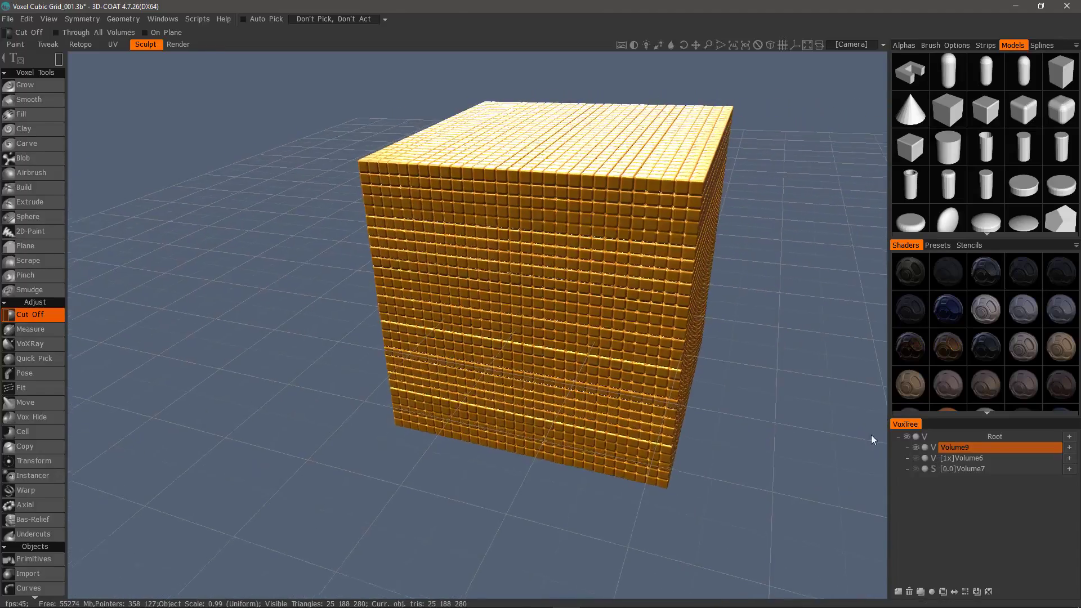
Step: Try stretching Volume9 along one axis with the Transform tool, inspect the elongated cells and undo the stretch
left_click(35, 460)
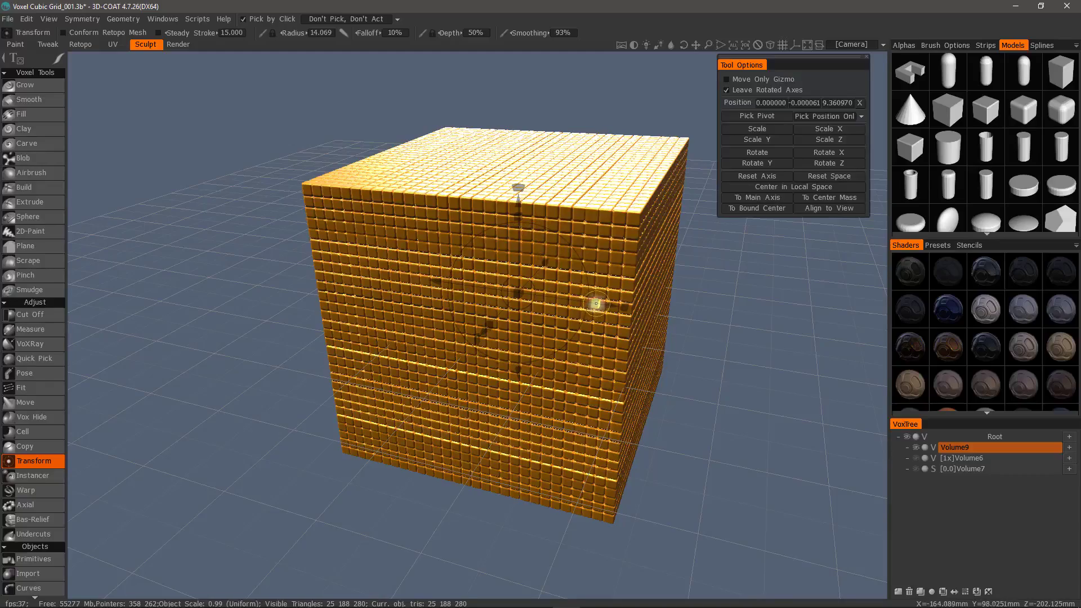
left_click_drag(595, 304, 696, 316)
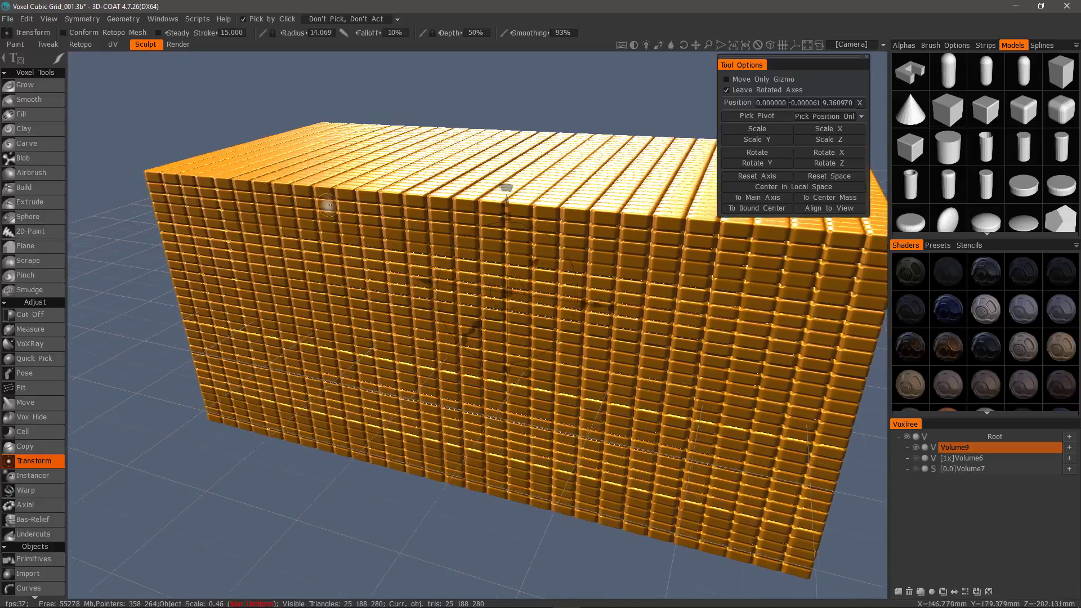
middle_click_drag(777, 288, 688, 292)
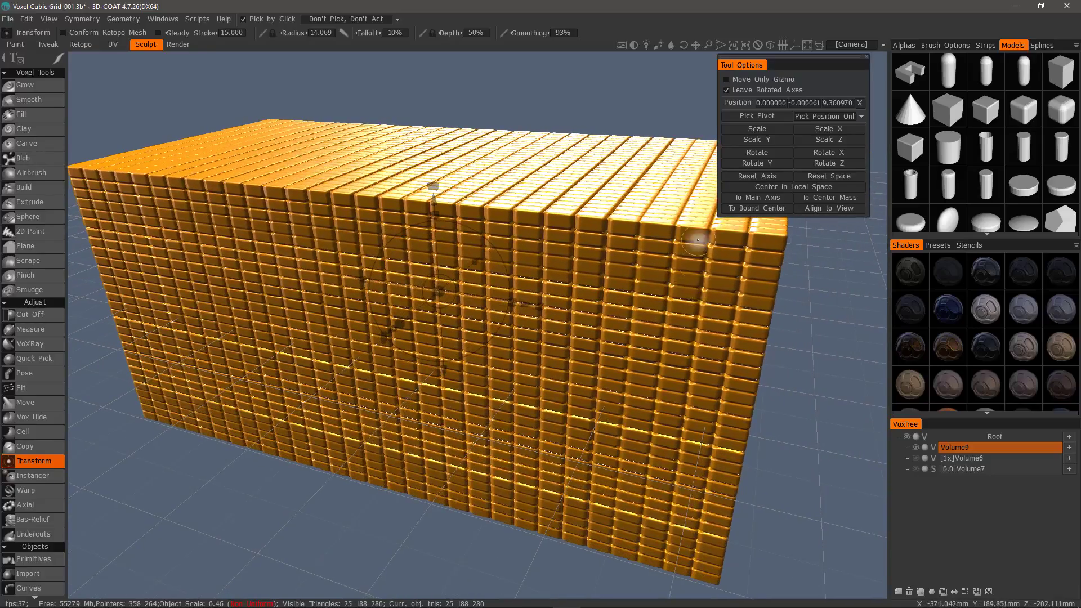
left_click_drag(512, 281, 644, 298, "alt")
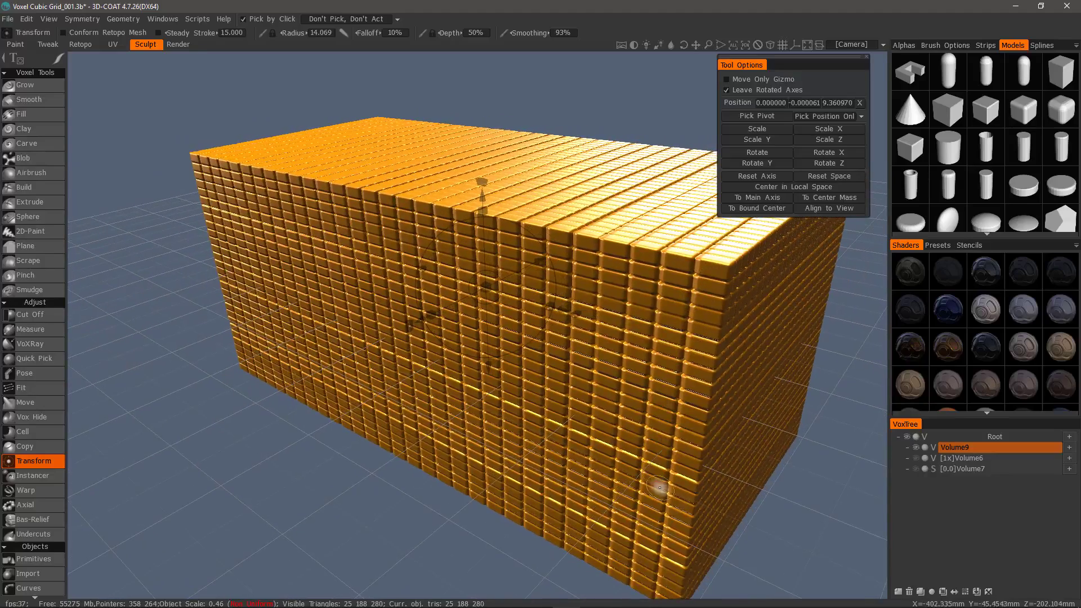
left_click_drag(661, 489, 622, 437, "alt")
left_click_drag(561, 478, 542, 449, "alt")
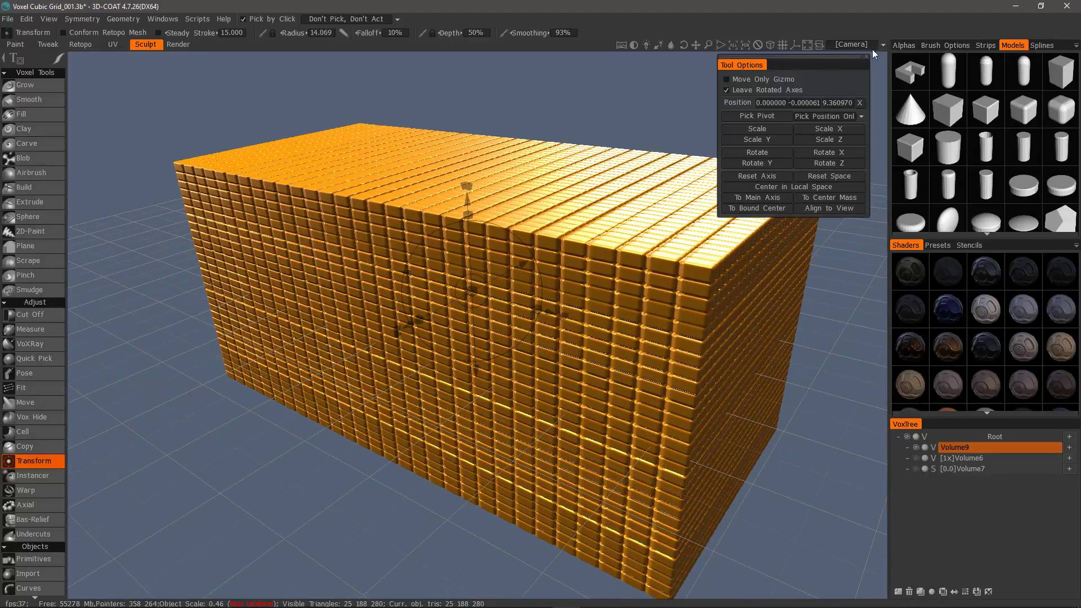
left_click(904, 46)
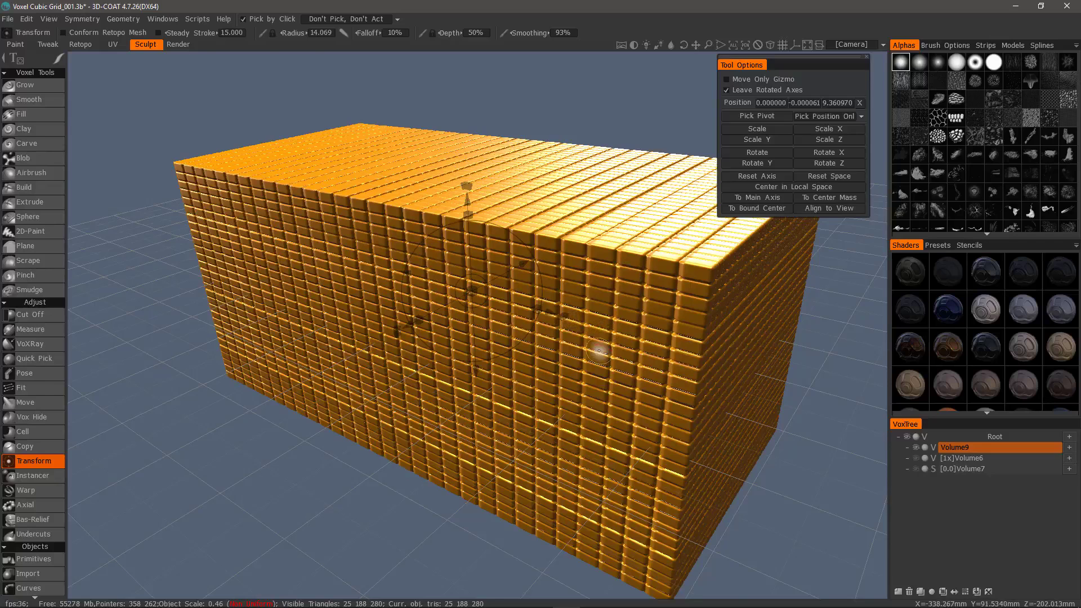
left_click_drag(596, 366, 571, 437, "alt")
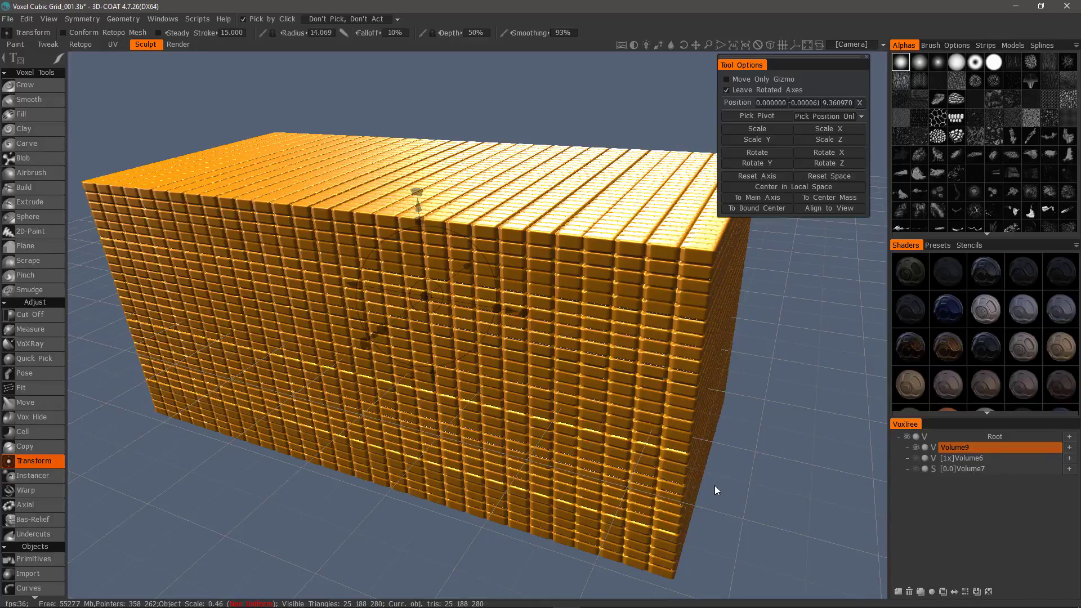
key("ctrl+z")
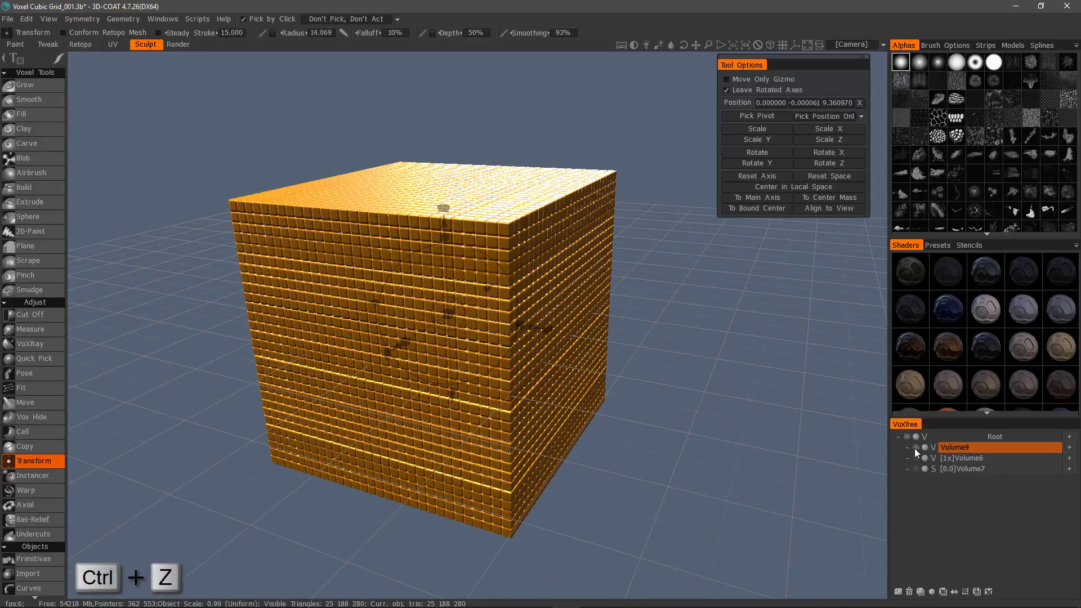
Step: Hide Volume9, show Volume6 and make Volume6 the active volume
left_click(914, 447)
left_click(916, 458)
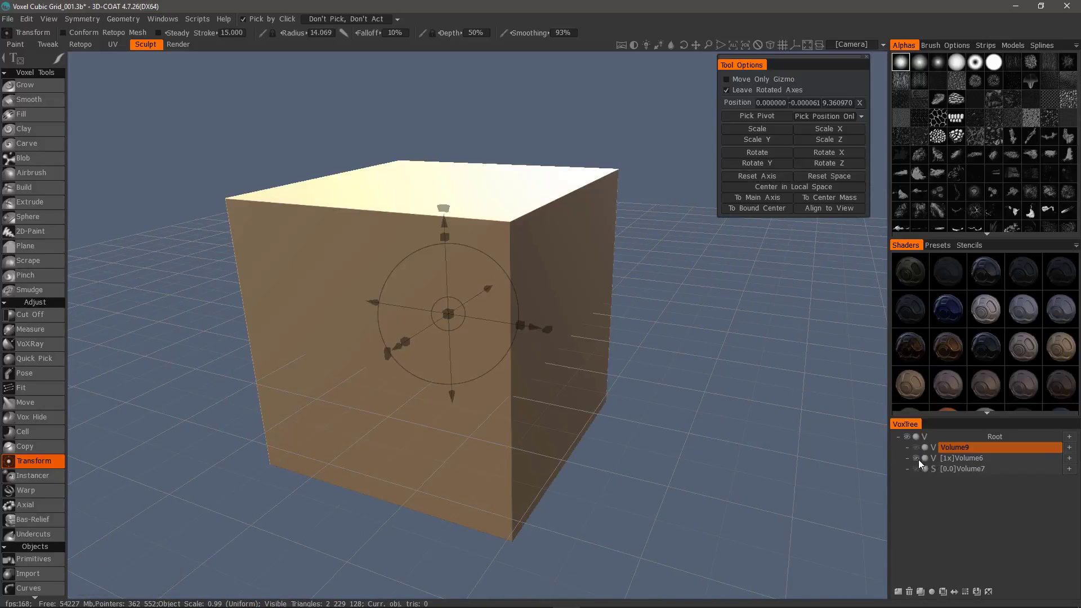
left_click(969, 458)
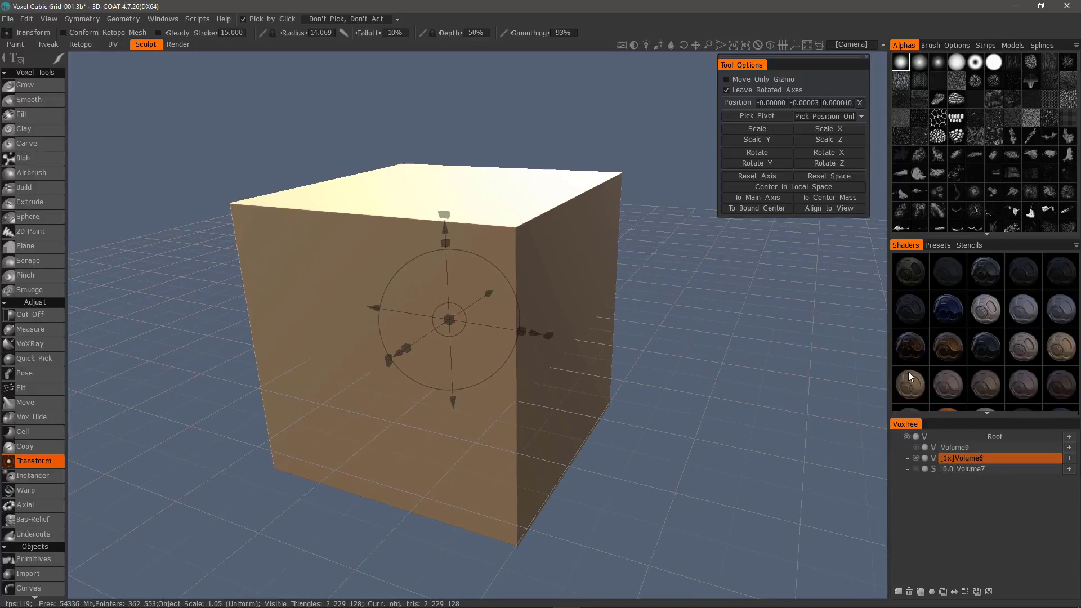
Step: Stretch Volume6 along one axis into a long box with the Transform tool
scroll(559, 317, "up", 8)
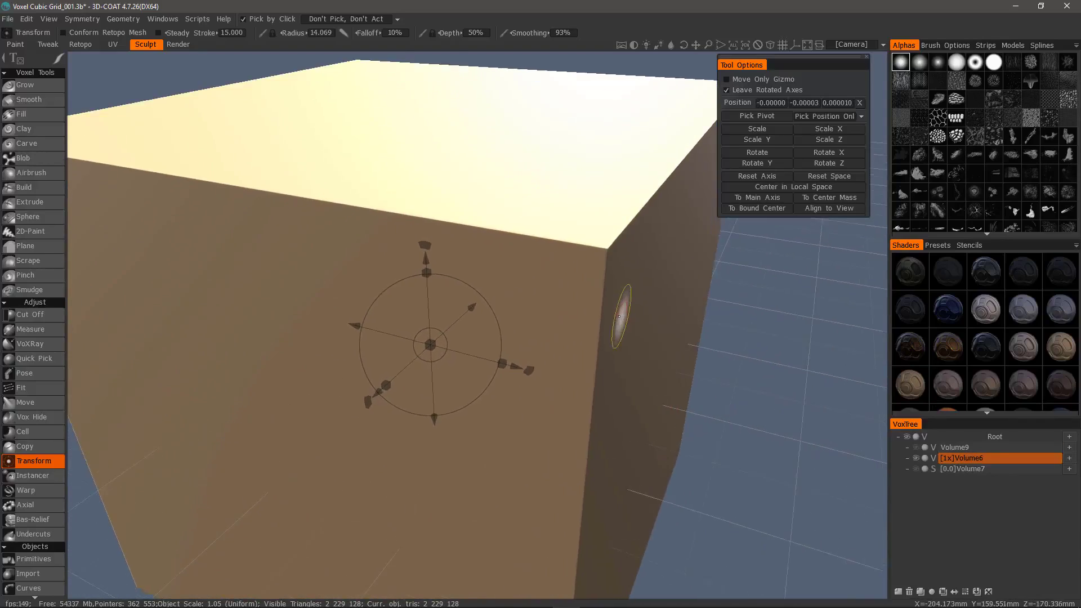
key("w")
key("w")
key("w")
left_click_drag(619, 316, 766, 397, "alt")
left_click_drag(566, 287, 782, 386, "alt")
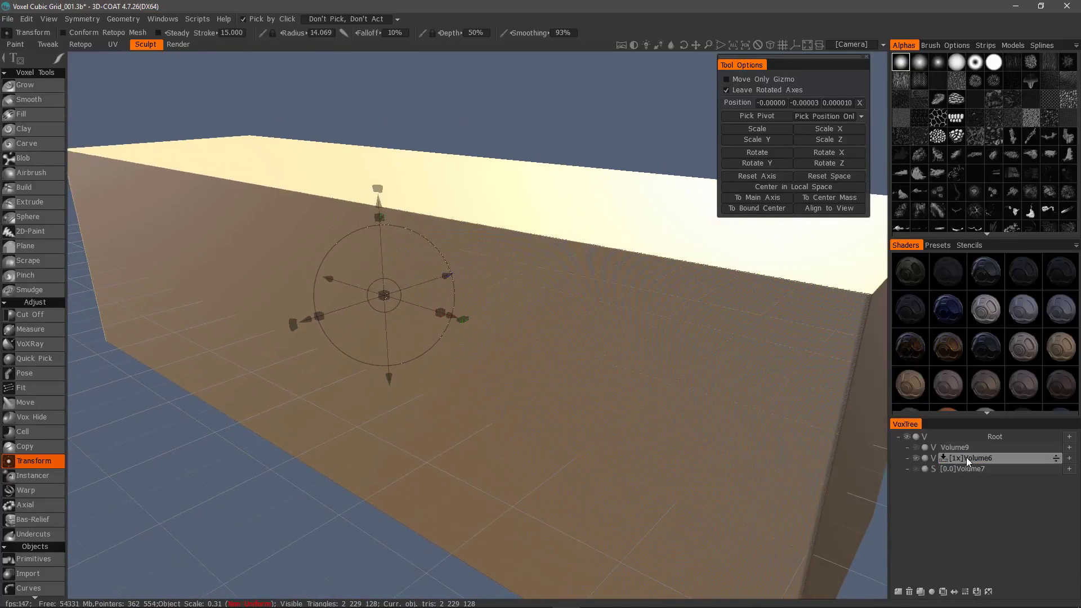
Step: Resample the stretched Volume6 so that its non-uniform scale becomes uniform
left_click_drag(563, 526, 306, 567, "alt")
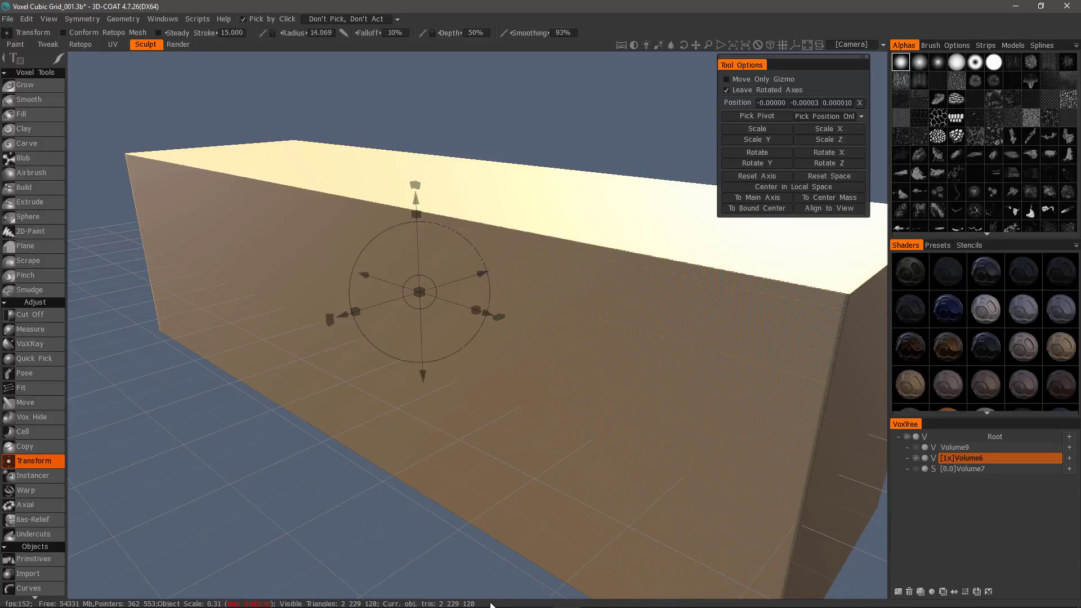
left_click_drag(453, 564, 446, 272)
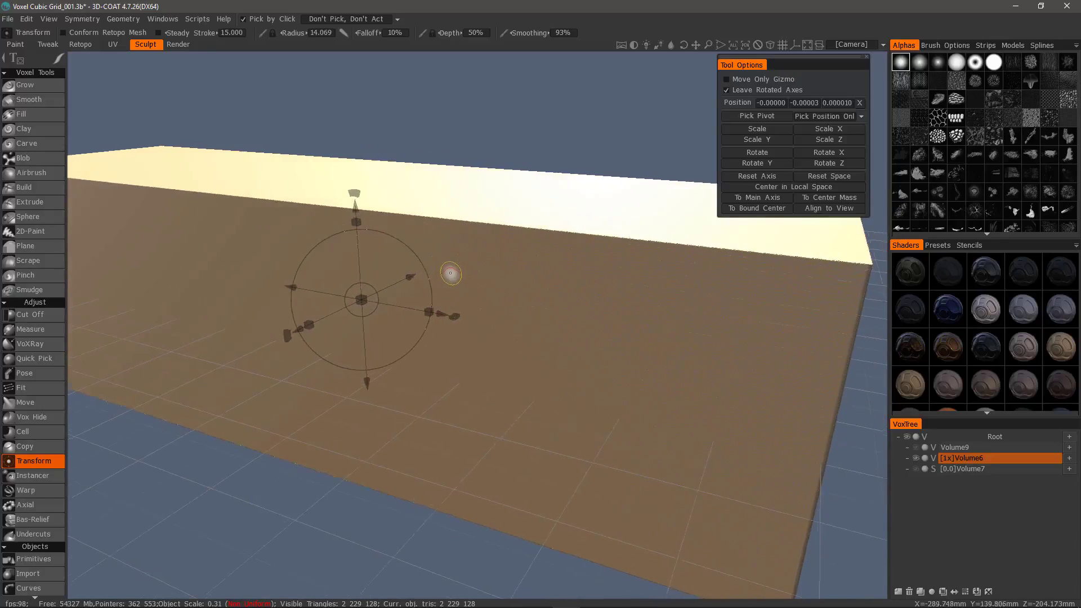
right_click(963, 459)
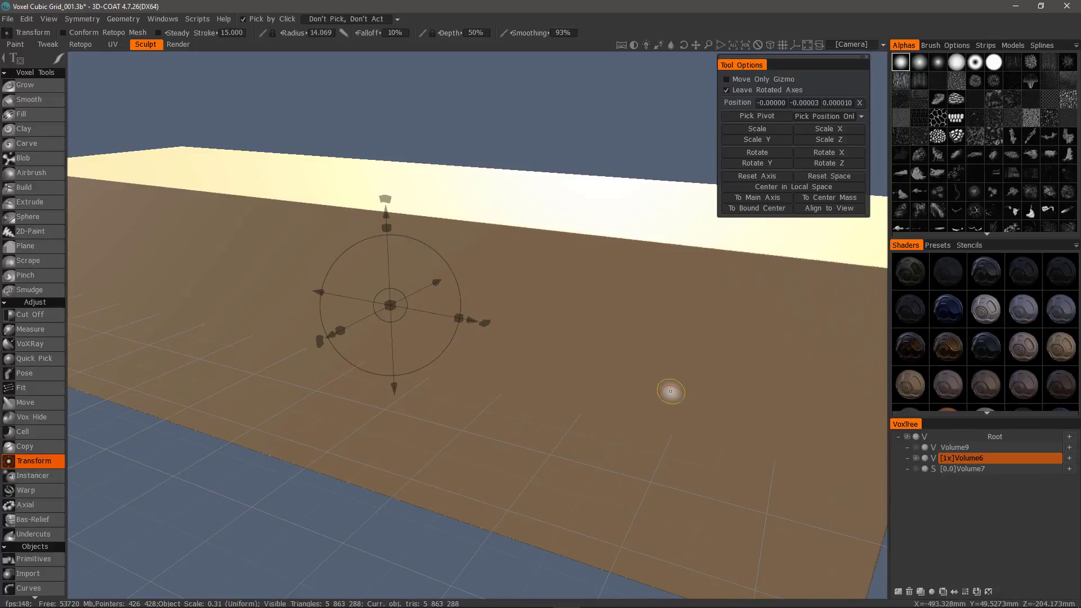
Step: Examine the wireframe density of the resampled Volume6 up close along its upper edge
scroll(584, 342, "up", 10)
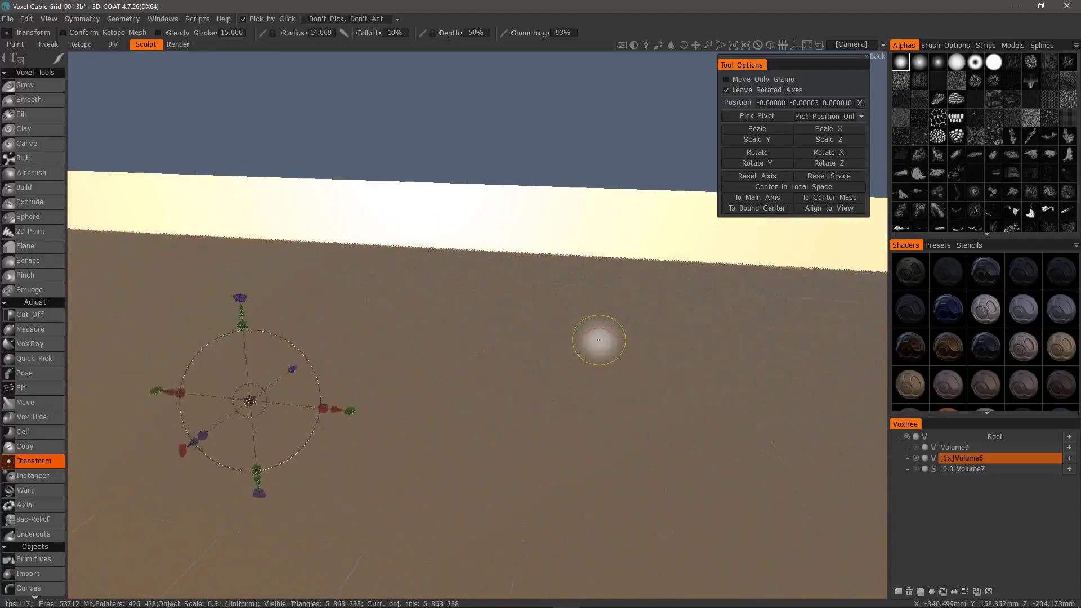
scroll(609, 364, "up", 3)
scroll(427, 359, "down", 8)
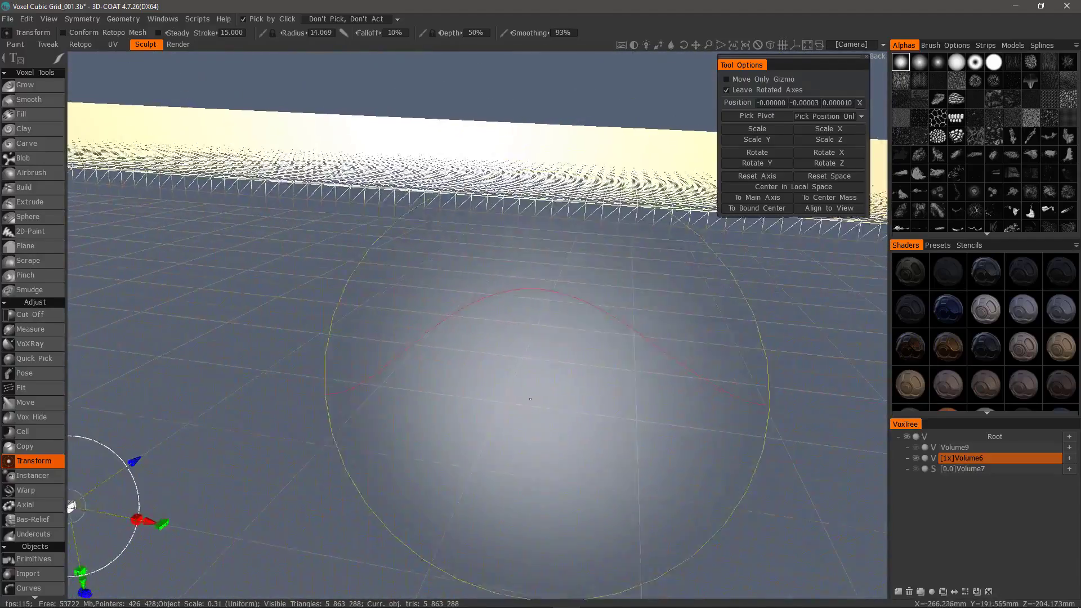
right_click_drag(426, 359, 360, 350)
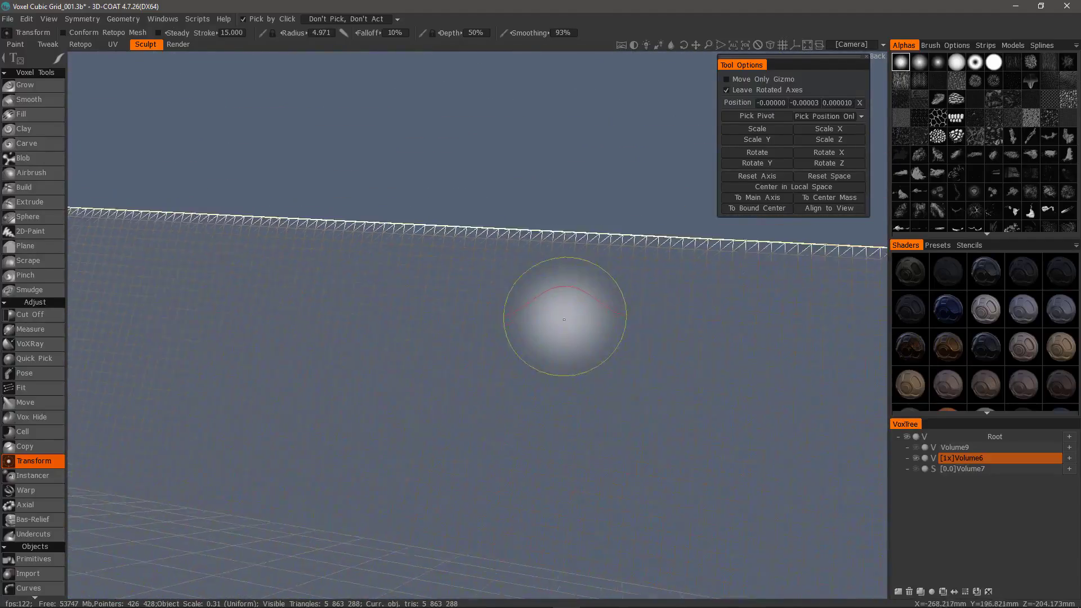
scroll(526, 372, "down", 6)
scroll(527, 372, "down", 6)
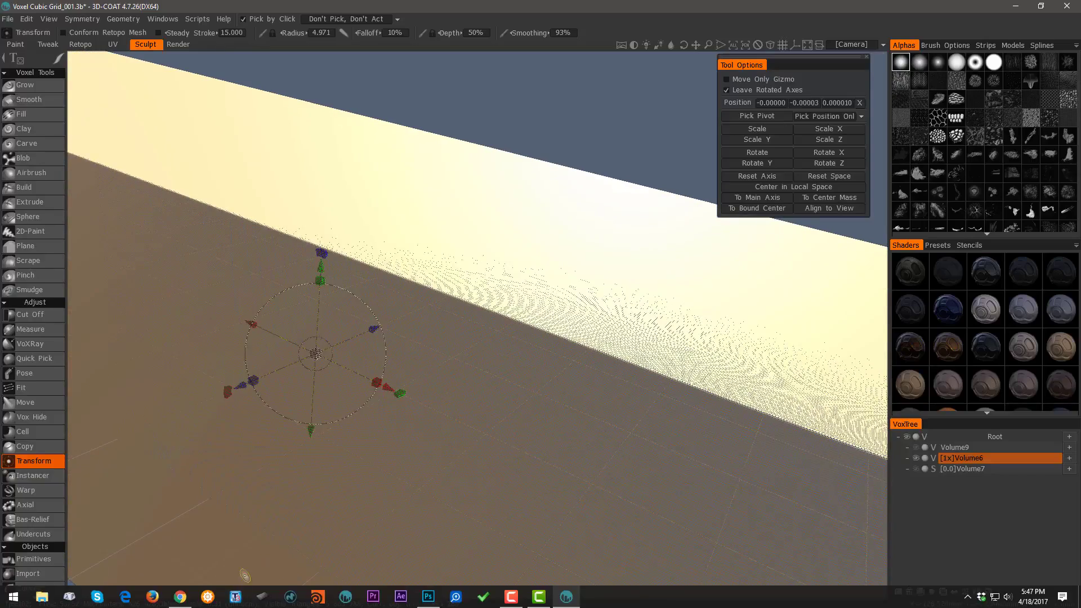
scroll(517, 359, "down", 5)
scroll(517, 358, "down", 5)
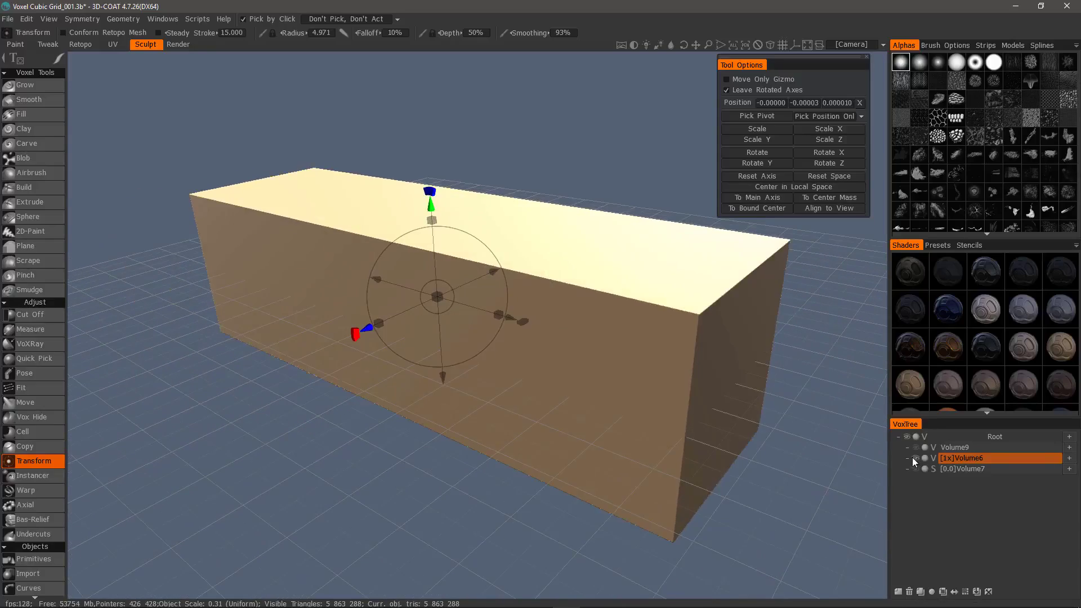
Step: Hide Volume6, show Volume9 and make Volume9 the active volume
left_click(914, 457)
left_click(914, 447)
left_click(958, 447)
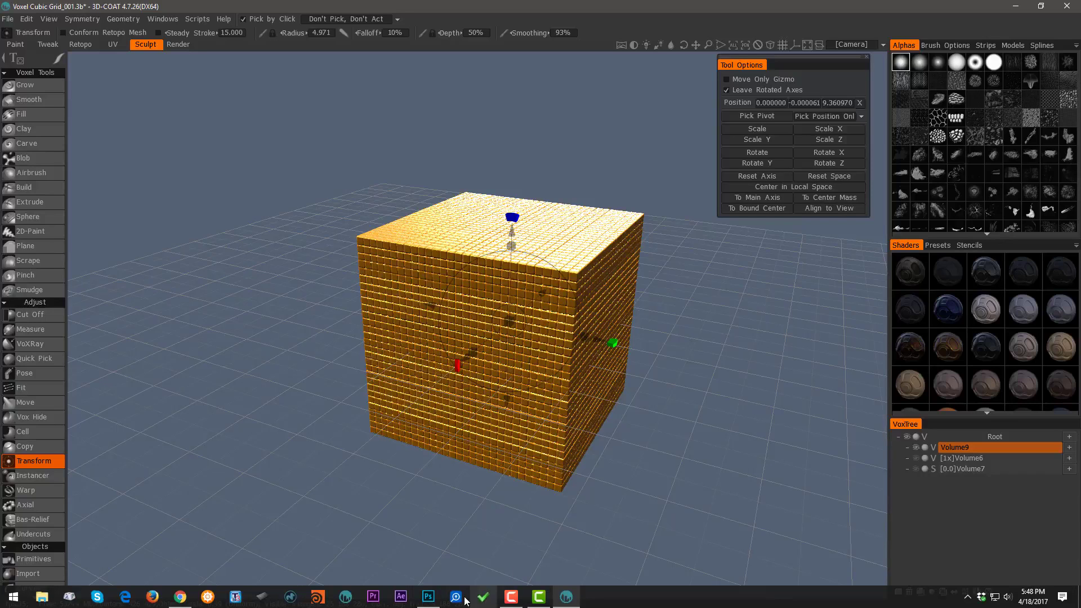
Step: Switch to Photoshop, enlarge the nebula image to 2000 pixels wide, and revert it to the Merge Visible history state
left_click(428, 596)
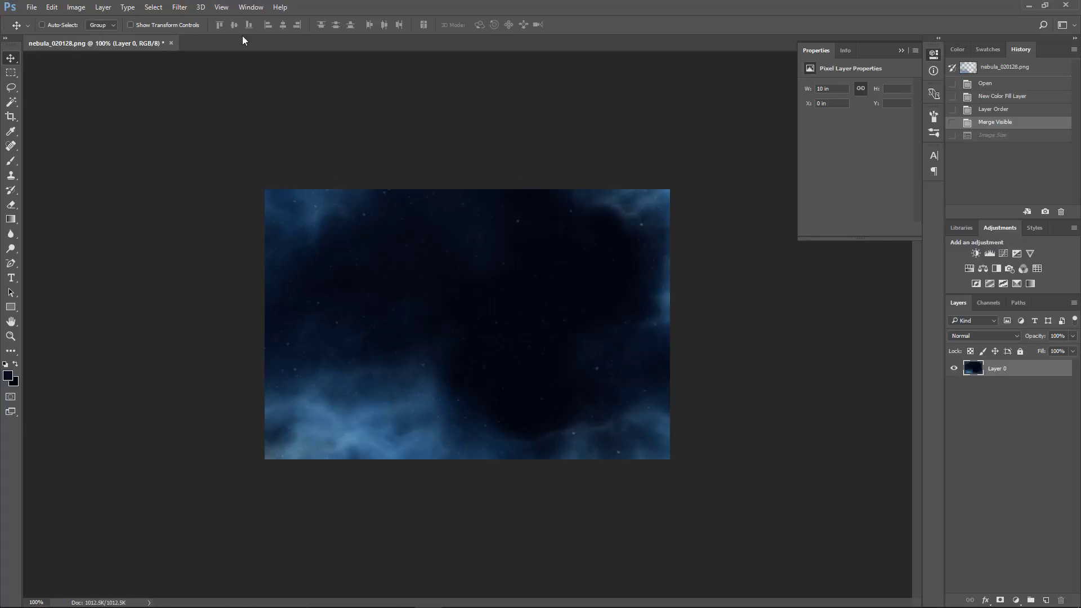
left_click(78, 9)
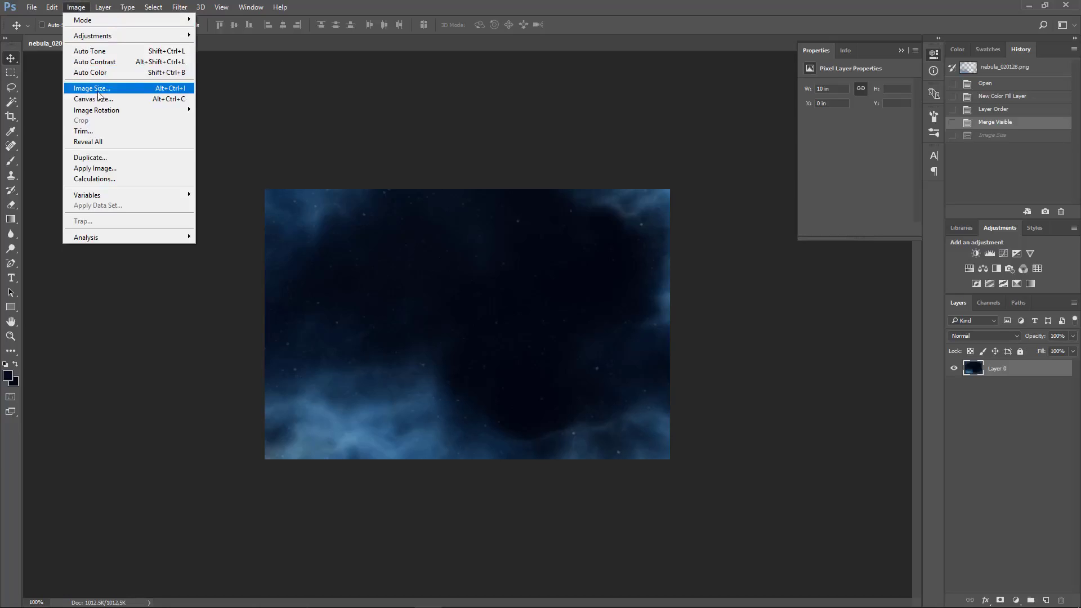
left_click(92, 89)
left_click_drag(618, 140, 667, 85)
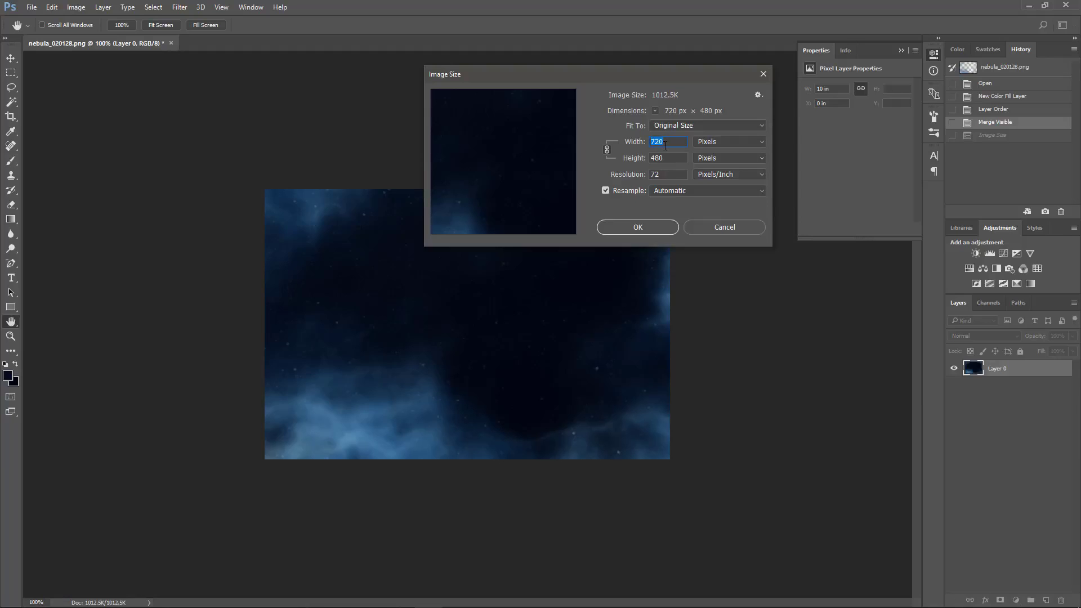
type("2000")
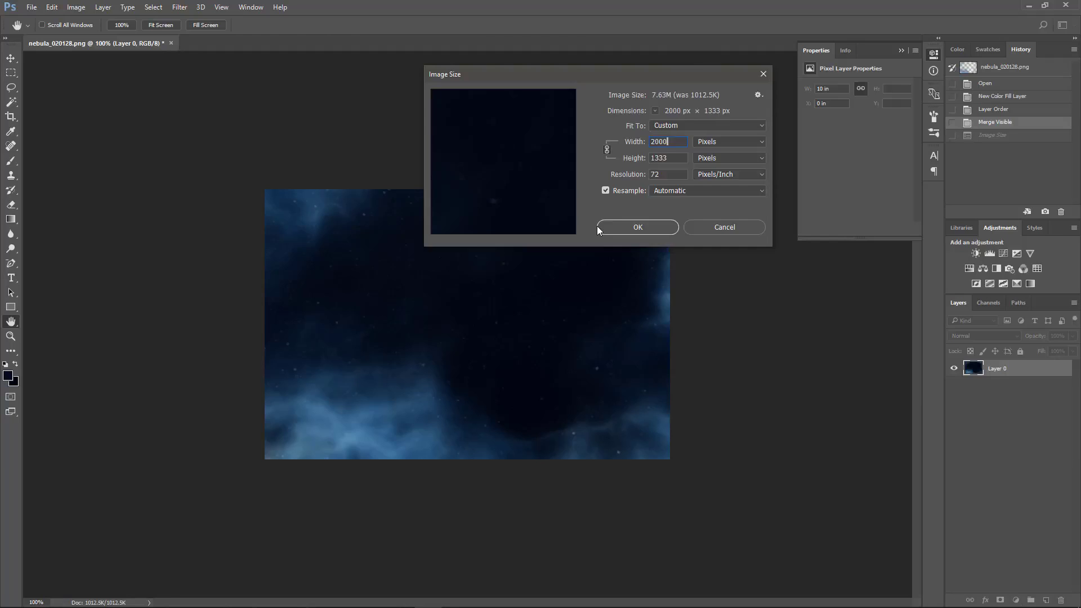
key("Return")
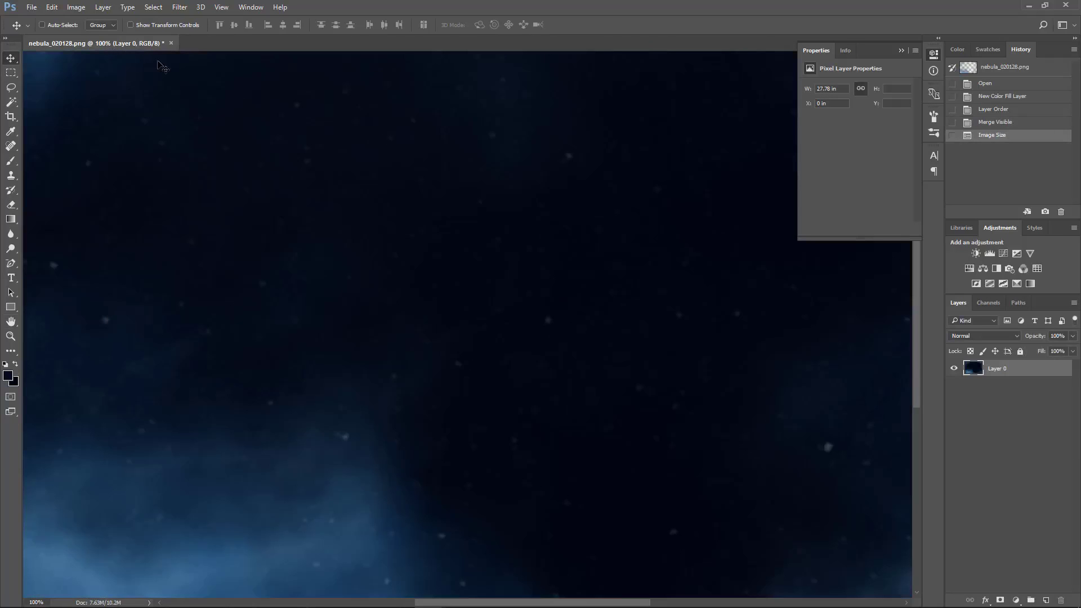
key("ctrl+minus")
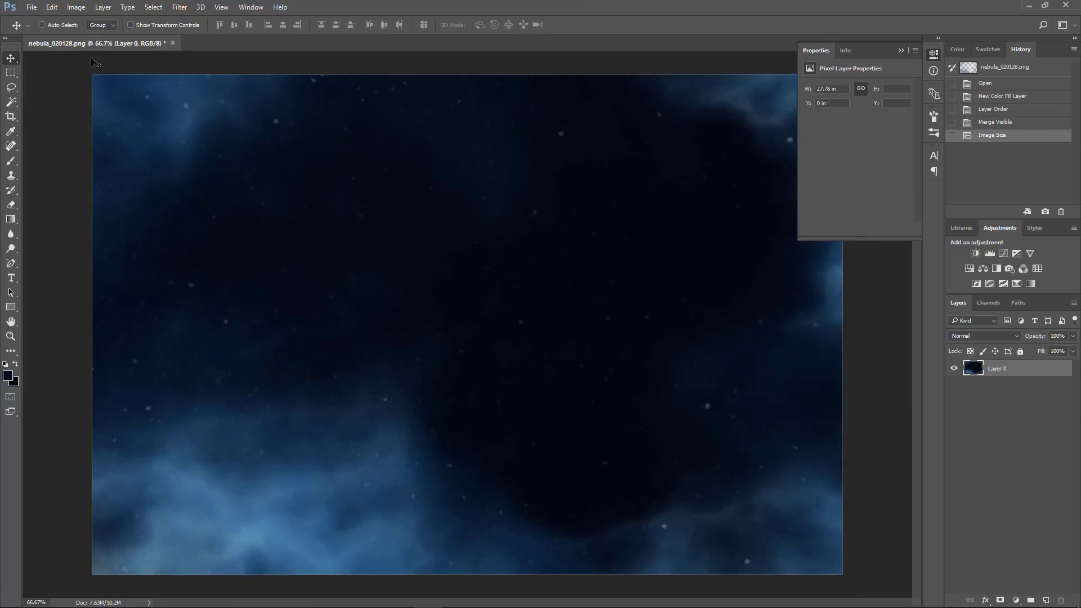
left_click(999, 123)
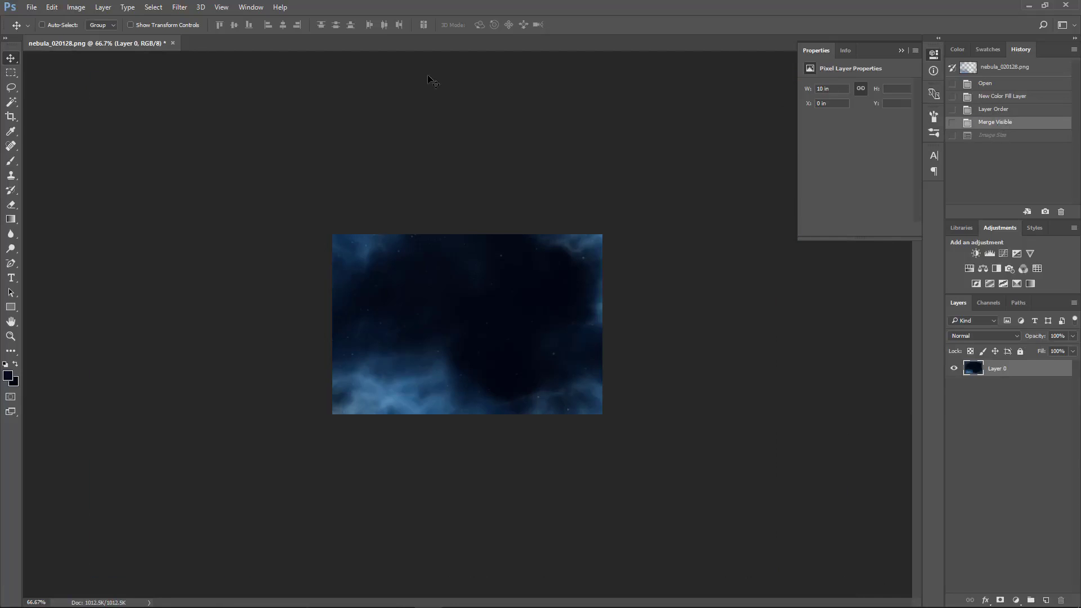
Step: Resample the nebula image to a resolution of 300 pixels/inch with its width and height expressed in inches
left_click(76, 8)
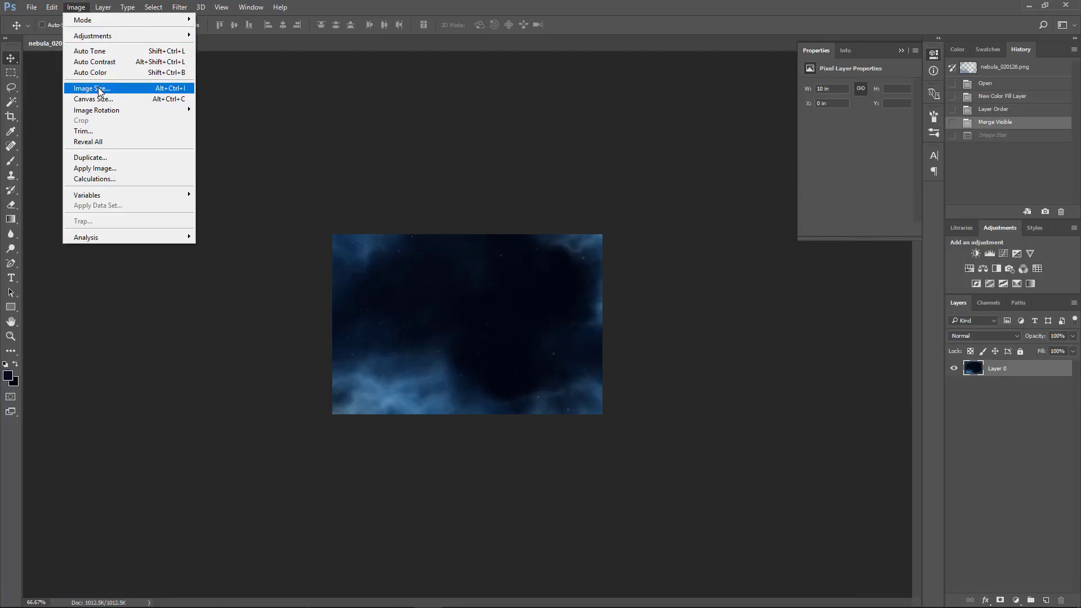
left_click(95, 88)
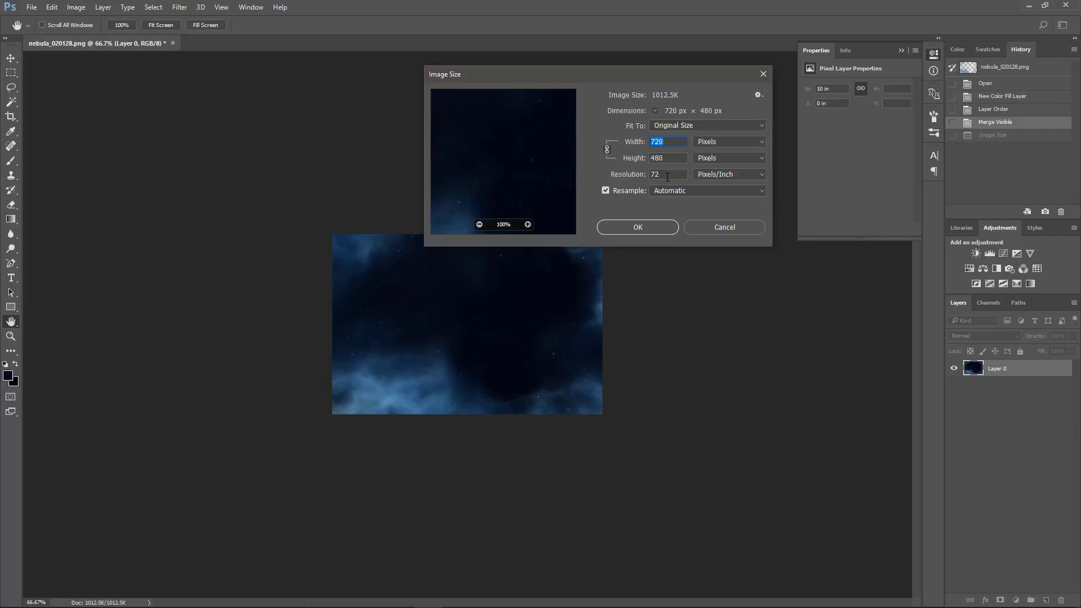
left_click_drag(662, 176, 633, 176)
left_click(727, 144)
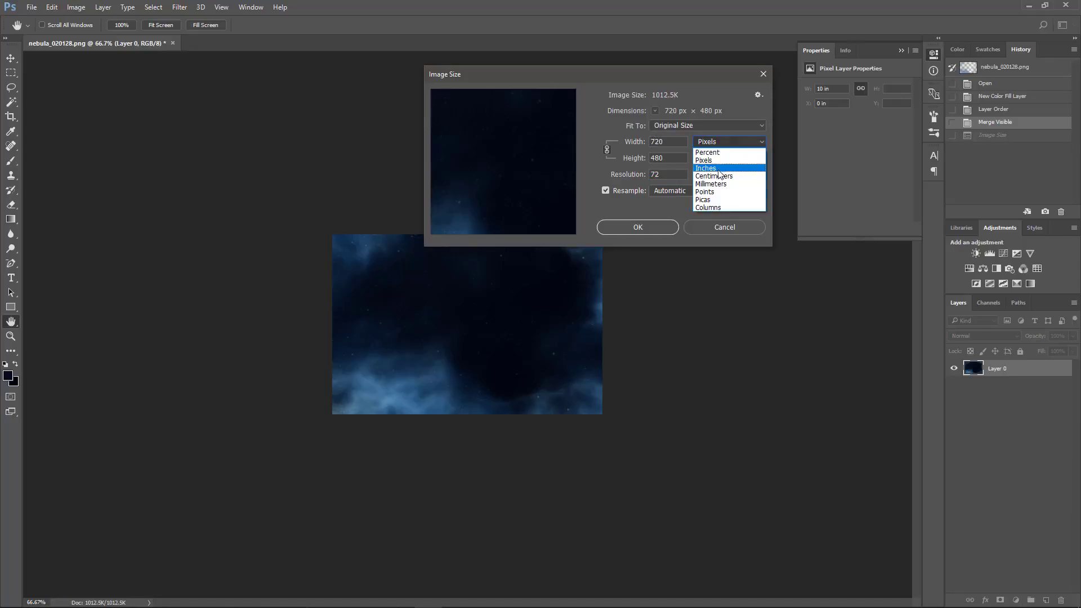
left_click(714, 159)
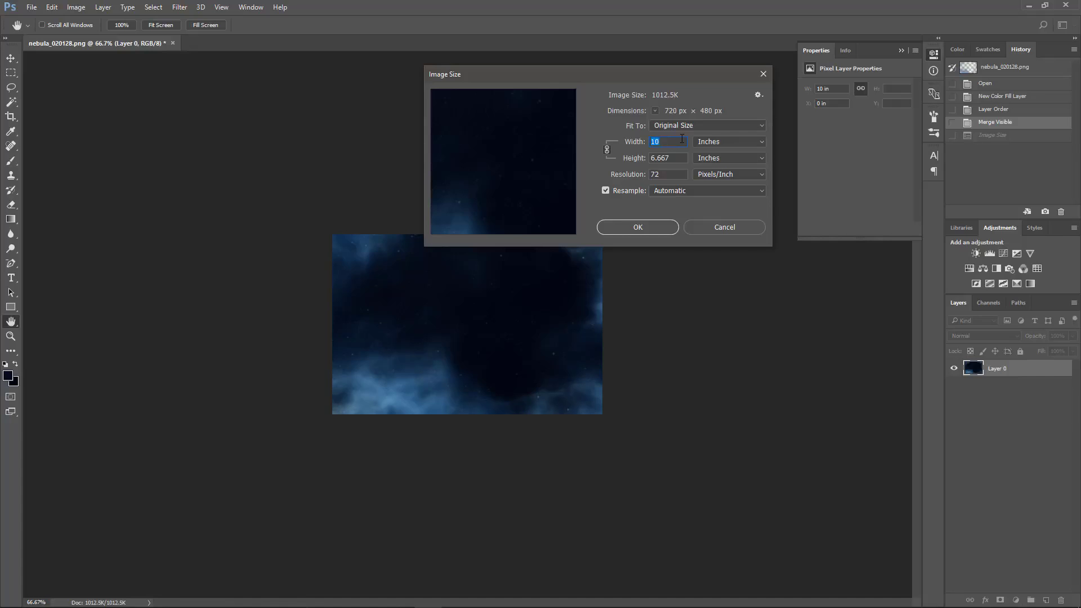
double_click(678, 176)
type("3")
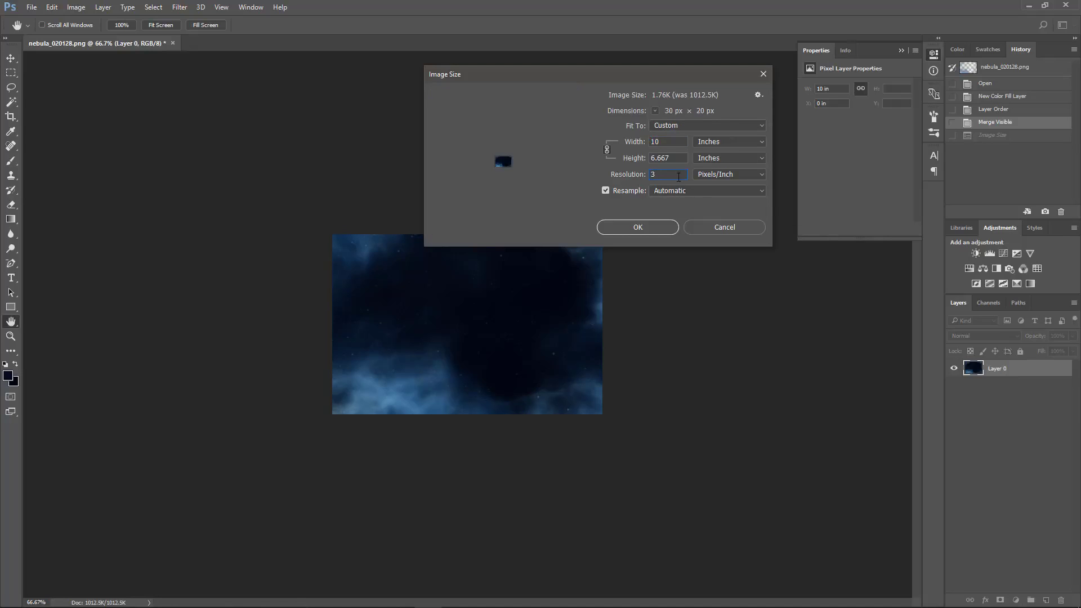
type("00")
left_click(640, 230)
key("v")
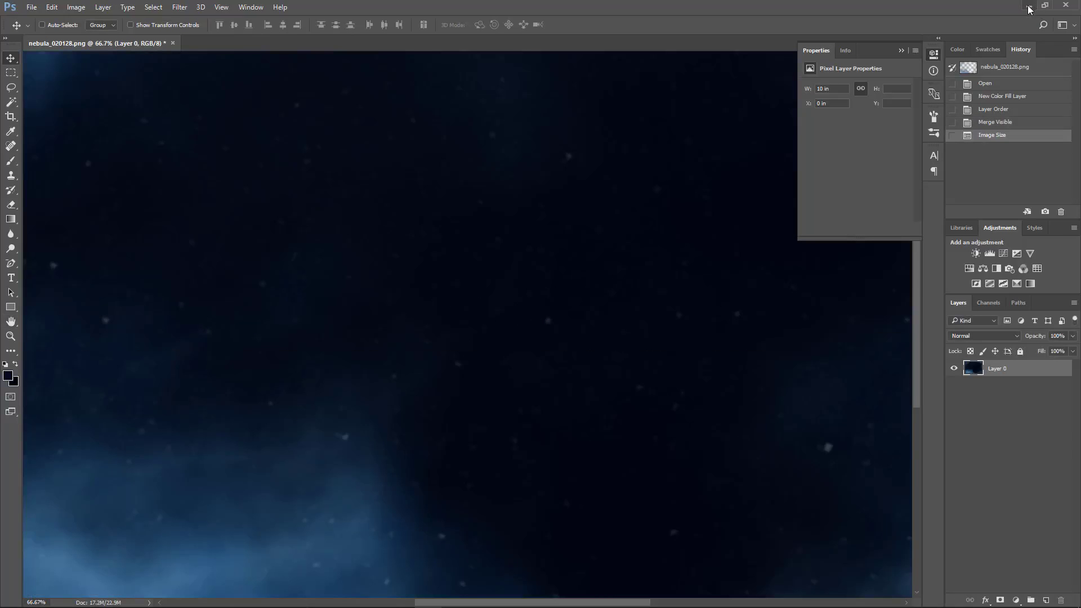
Step: Return to 3D-Coat, hide Volume9, and add a new empty voxel volume as the active one
left_click(1028, 7)
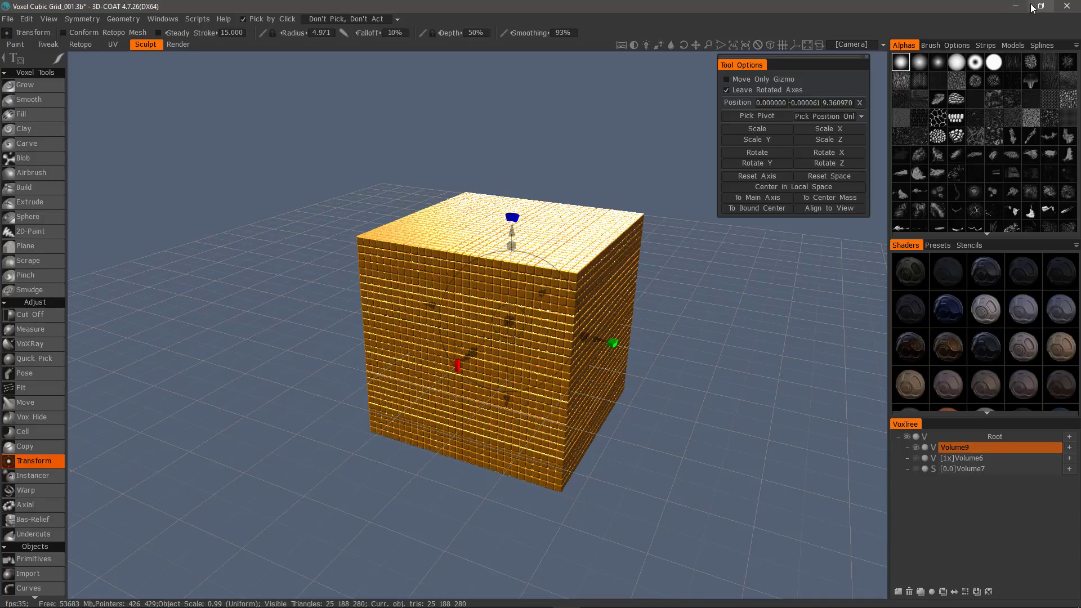
left_click(916, 447)
left_click(898, 591)
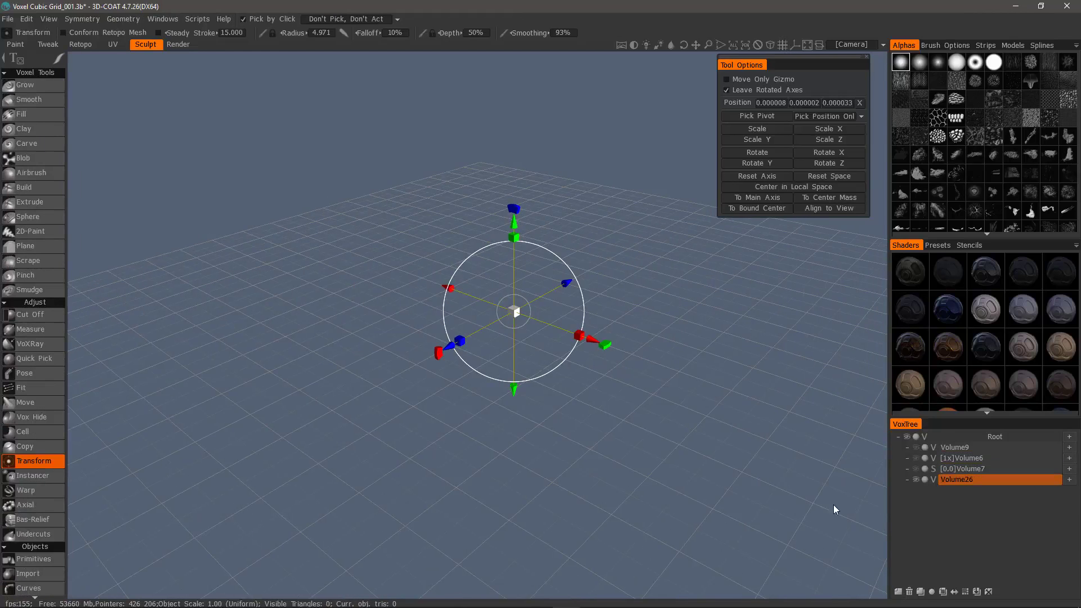
left_click(958, 481)
Step: Add a small cube primitive with sides of about 15.2 at the origin of Volume26
left_click(34, 558)
left_click(31, 50)
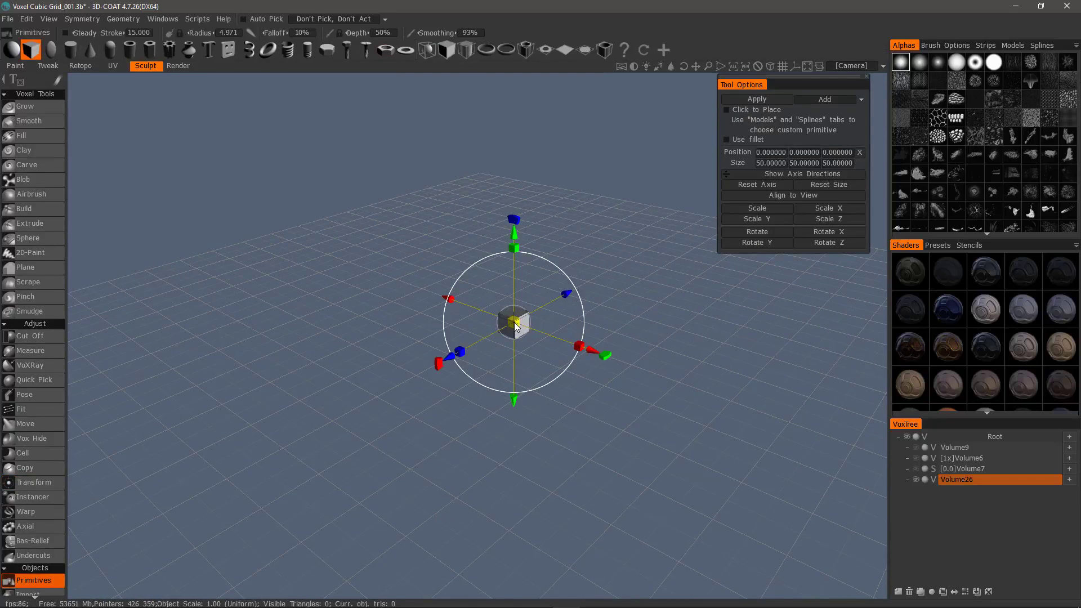
left_click_drag(515, 326, 447, 319)
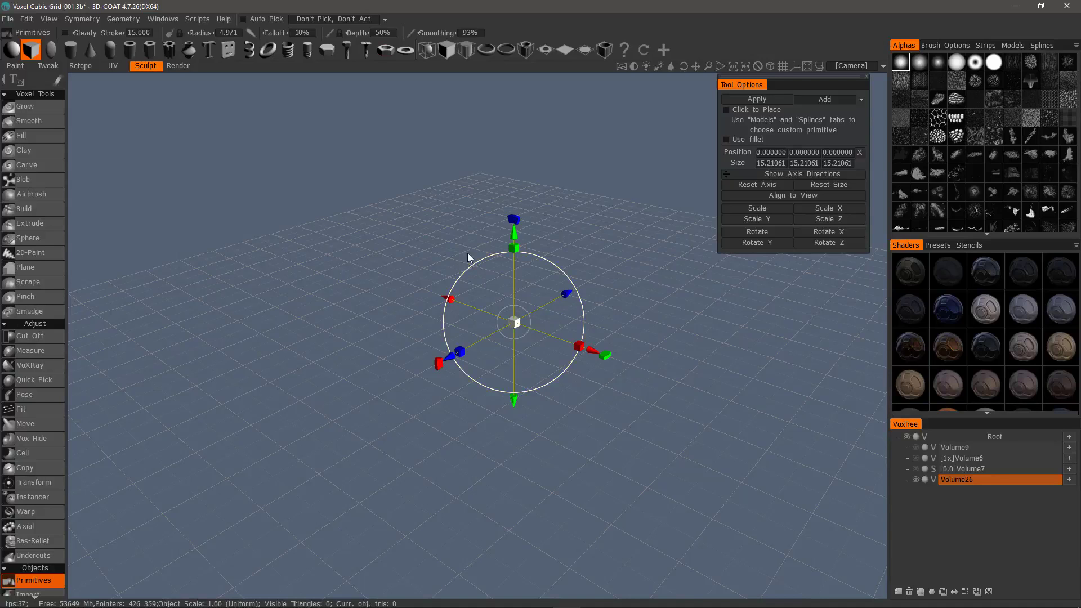
left_click(743, 100)
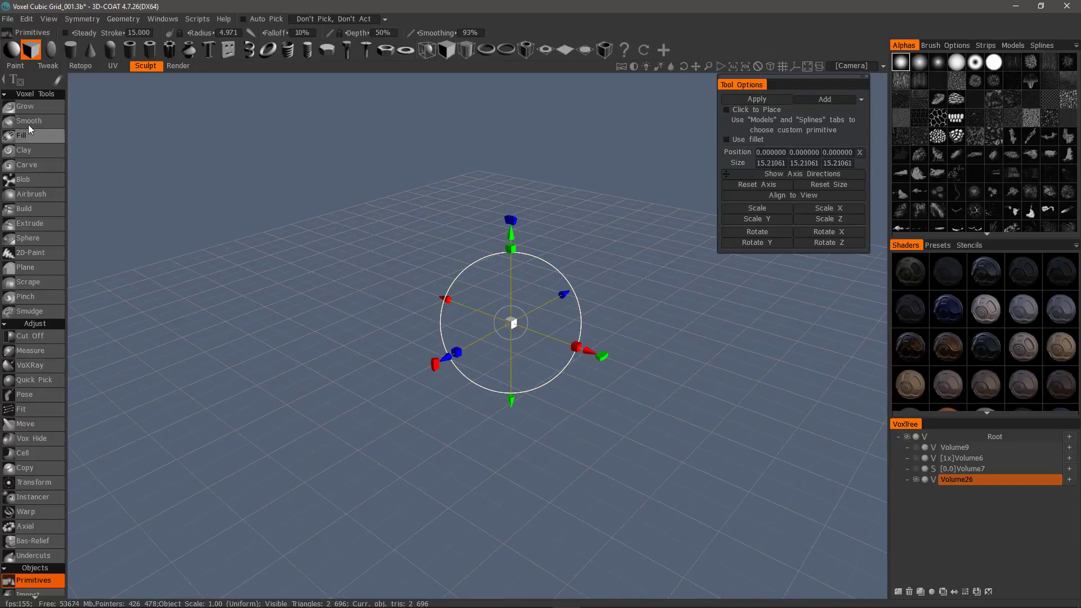
Step: Examine the small cube's wireframe density and rounded edges up close, and turn off the wireframe display
left_click(34, 105)
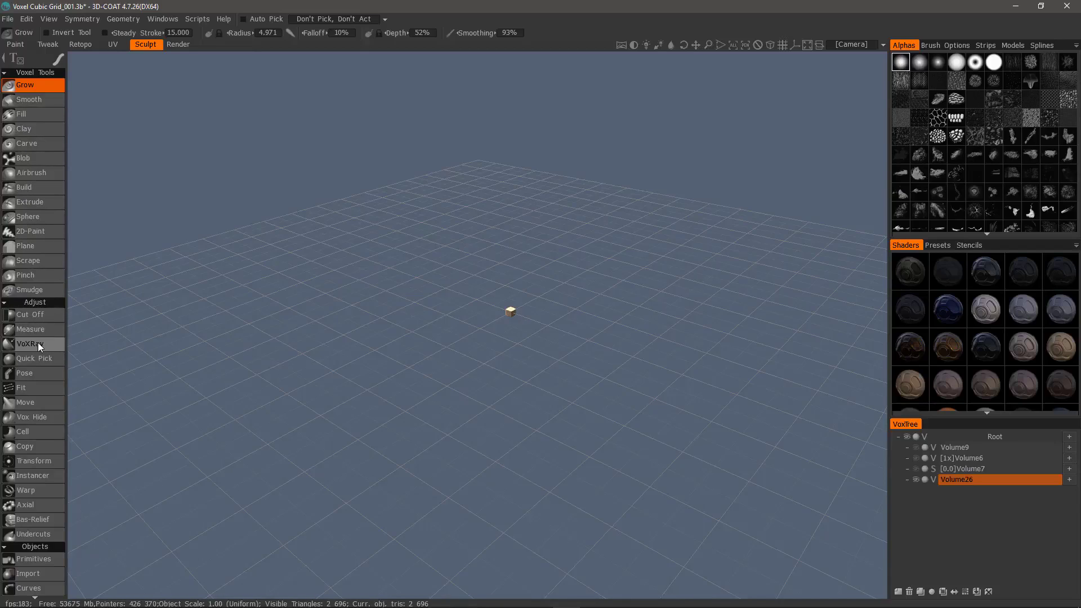
scroll(437, 360, "up", 10)
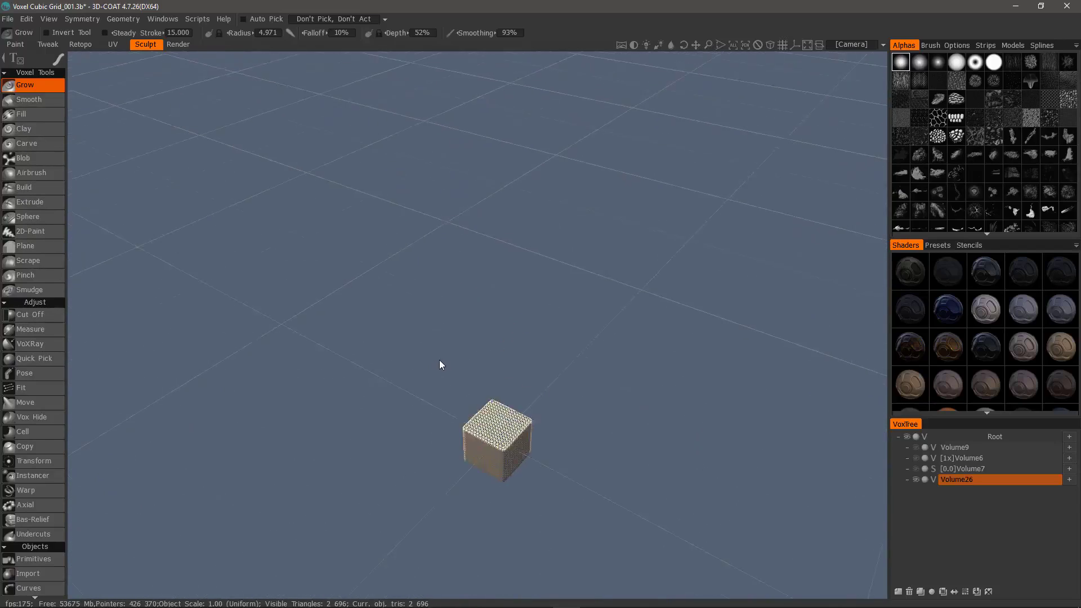
middle_click_drag(446, 359, 439, 247)
left_click_drag(292, 299, 855, 469)
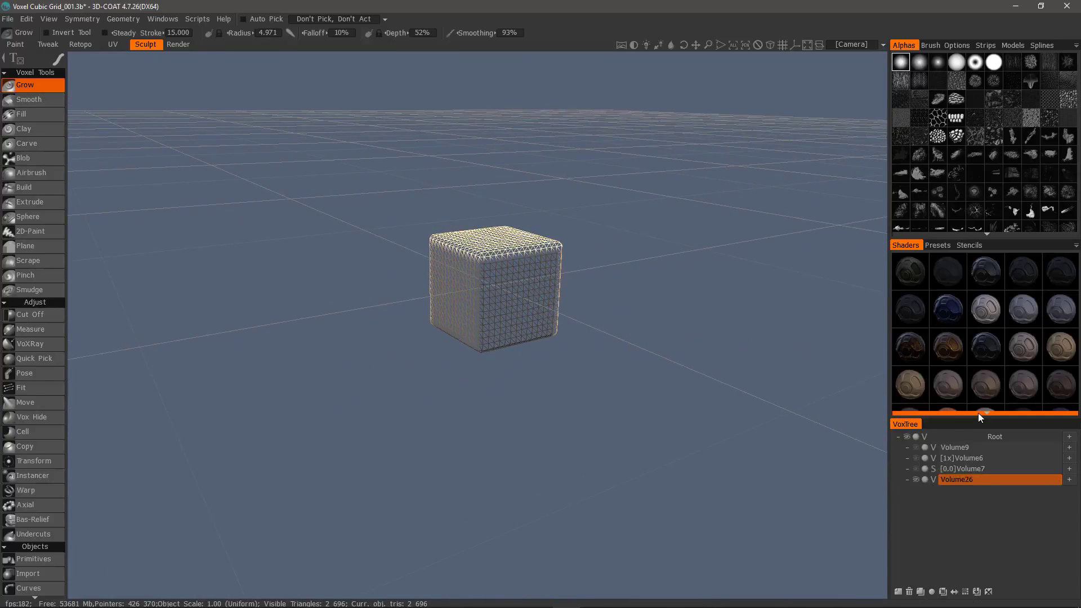
key("w")
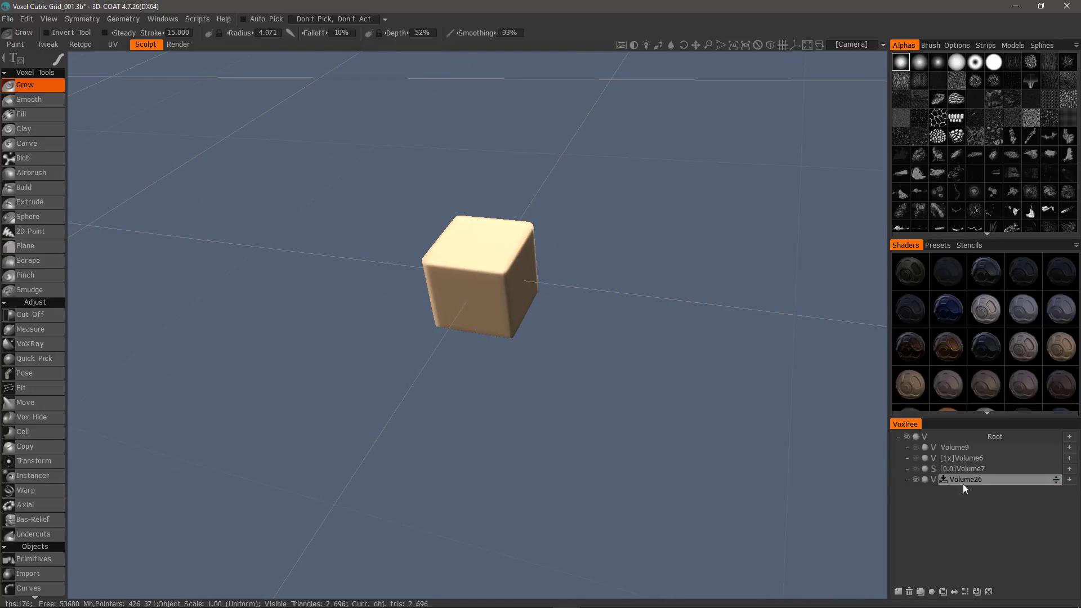
Step: Clear Volume26 and fill it with a much larger cube primitive with sides of about 806
left_click(988, 592)
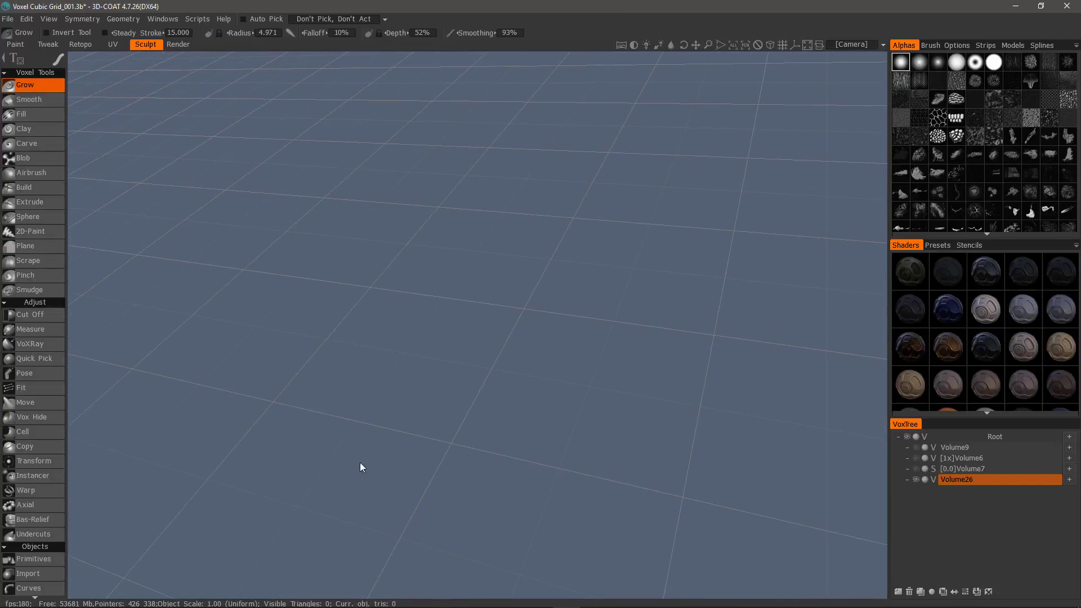
left_click(43, 560)
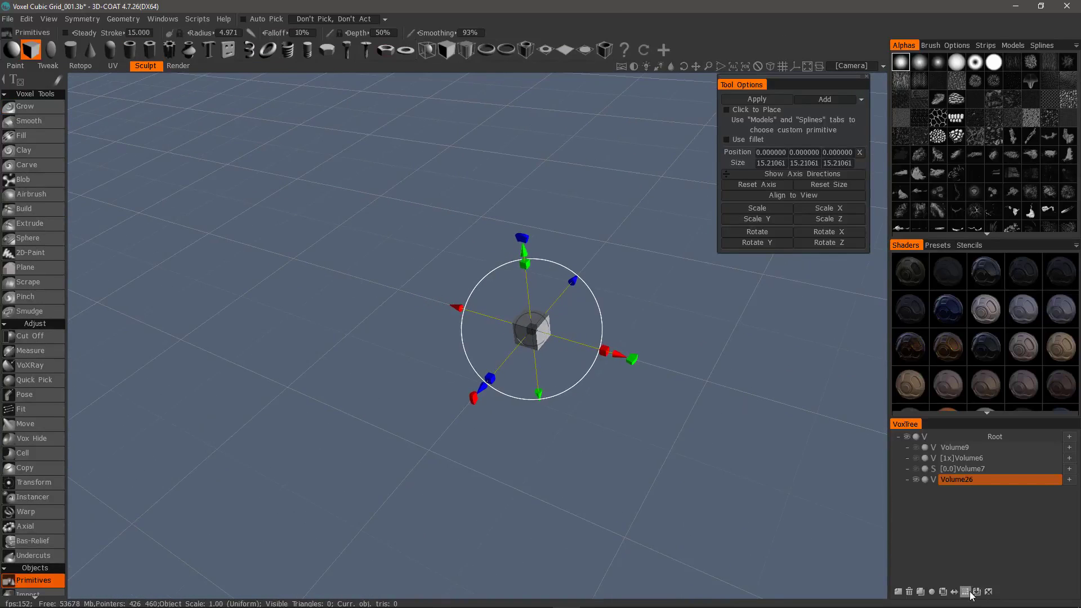
left_click_drag(515, 300, 691, 311)
scroll(683, 278, "down", 4)
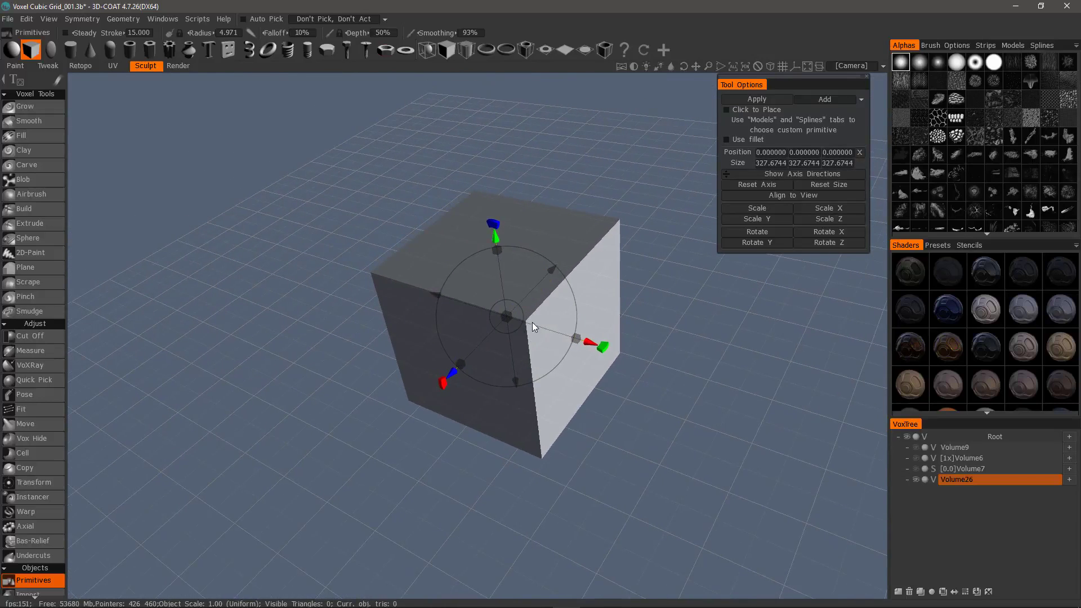
left_click_drag(508, 316, 549, 325)
scroll(550, 326, "down", 5)
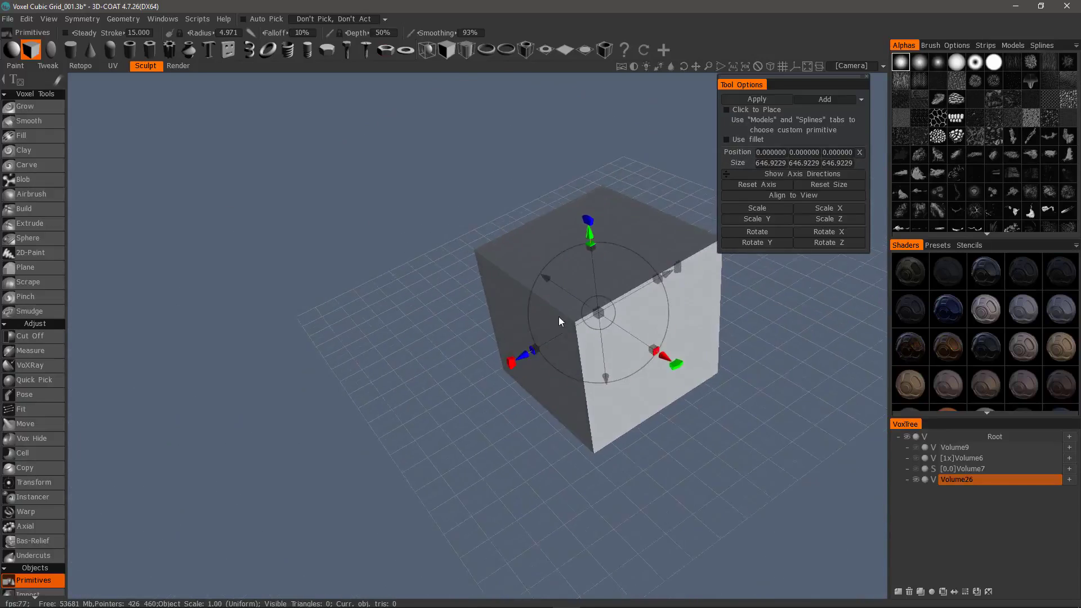
middle_click_drag(558, 316, 495, 344)
left_click_drag(499, 345, 512, 346)
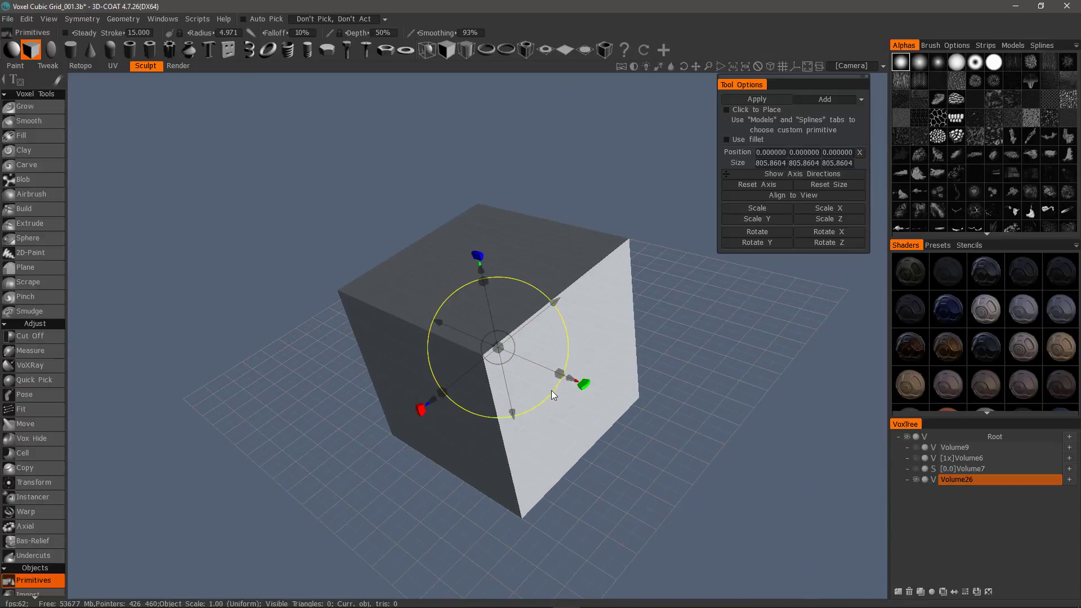
left_click_drag(552, 390, 528, 253, "alt")
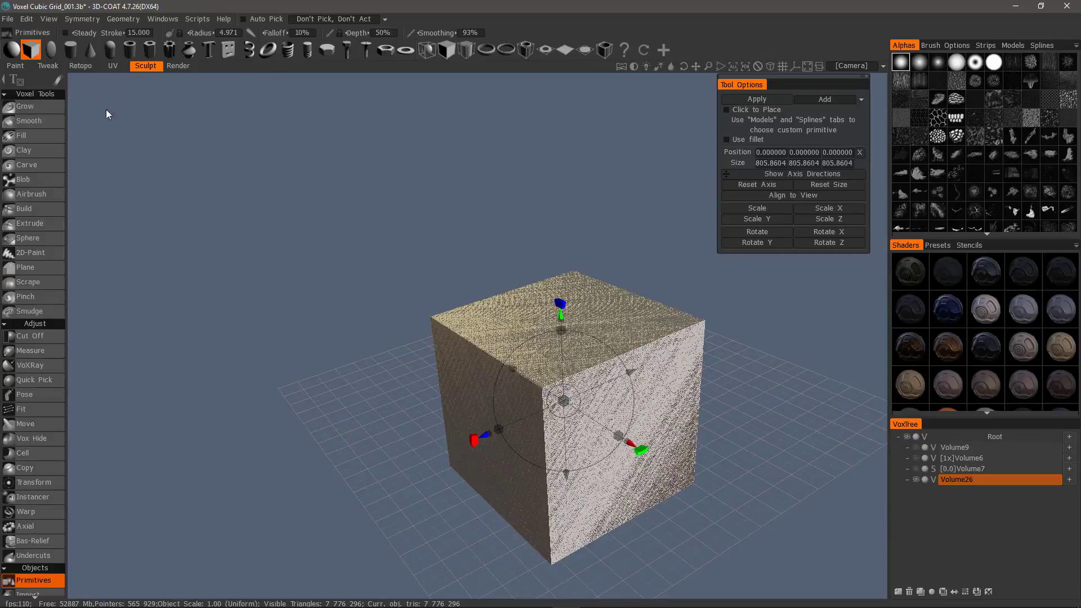
Step: Examine the sharpness of the large cube's edges and corner up close without the wireframe
left_click(25, 106)
left_click_drag(382, 241, 325, 280)
scroll(329, 286, "up", 6)
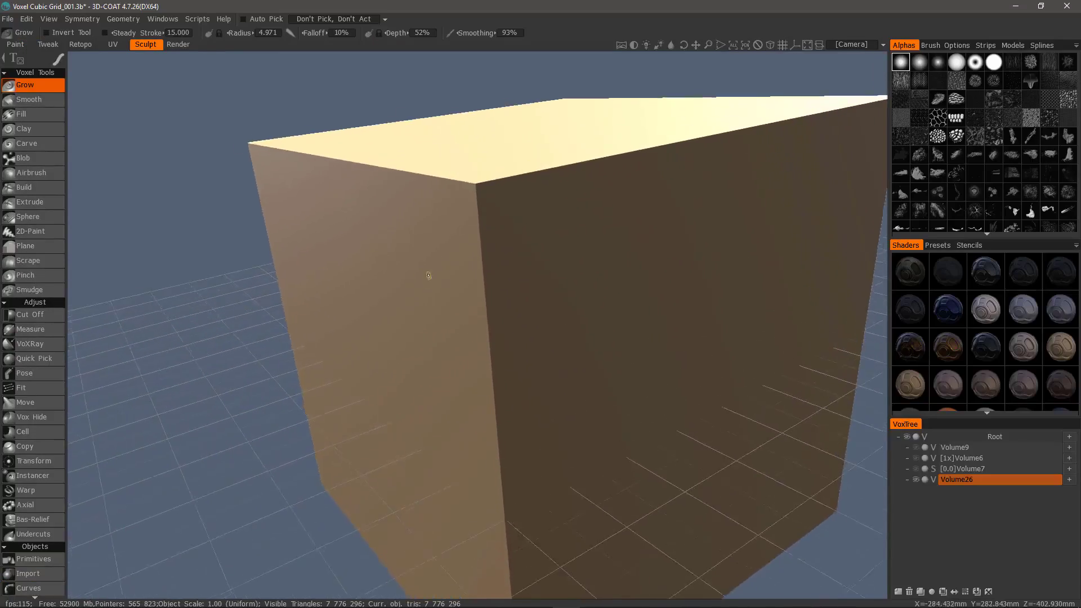
scroll(434, 270, "up", 5)
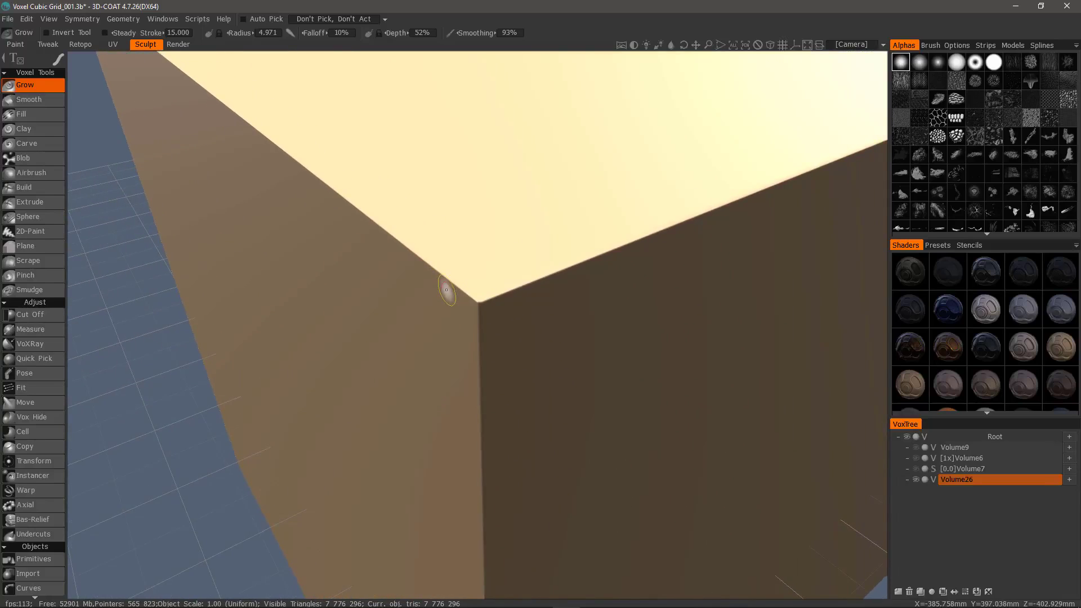
left_click_drag(444, 293, 461, 197, "alt")
scroll(466, 269, "down", 5)
left_click_drag(470, 347, 595, 366, "alt")
middle_click_drag(623, 365, 672, 360, "alt")
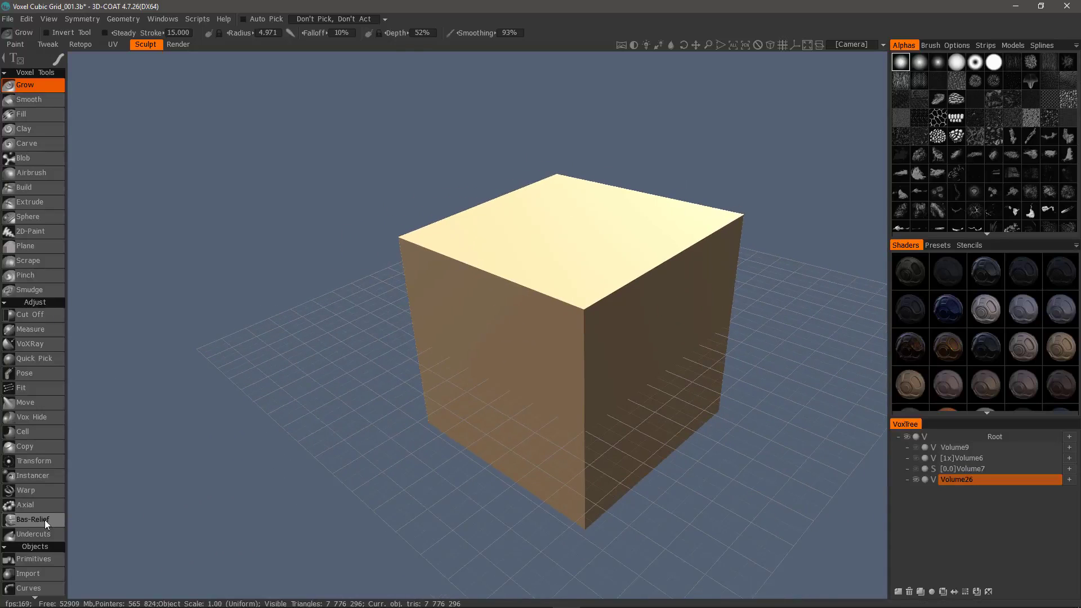
Step: Scale Volume26 down uniformly to about half its size with the Transform tool and undo the scaling
scroll(39, 450, "down", 4)
left_click(33, 322)
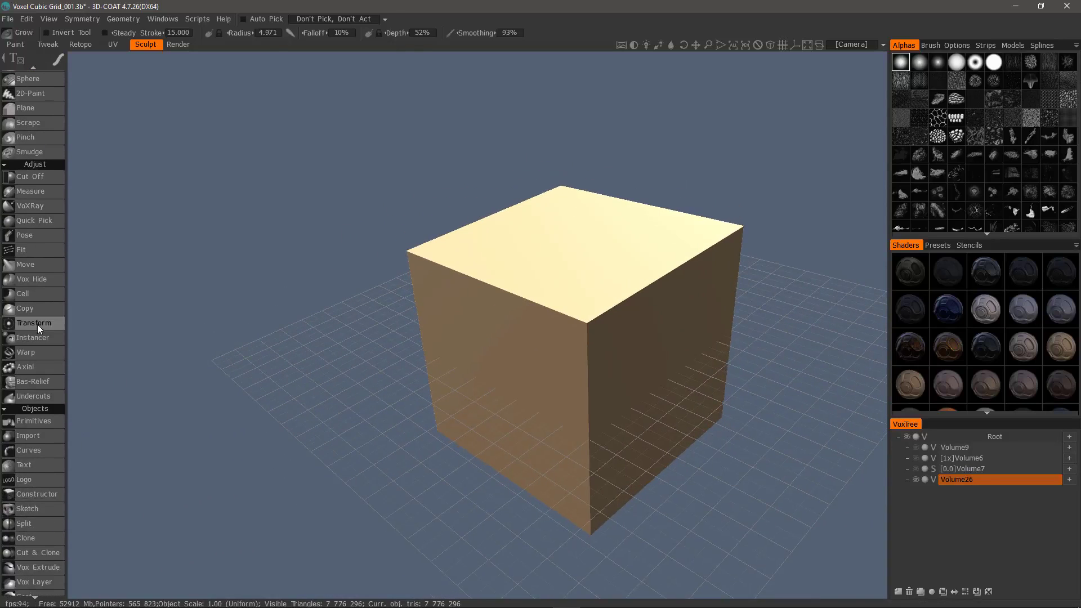
left_click_drag(573, 338, 531, 335)
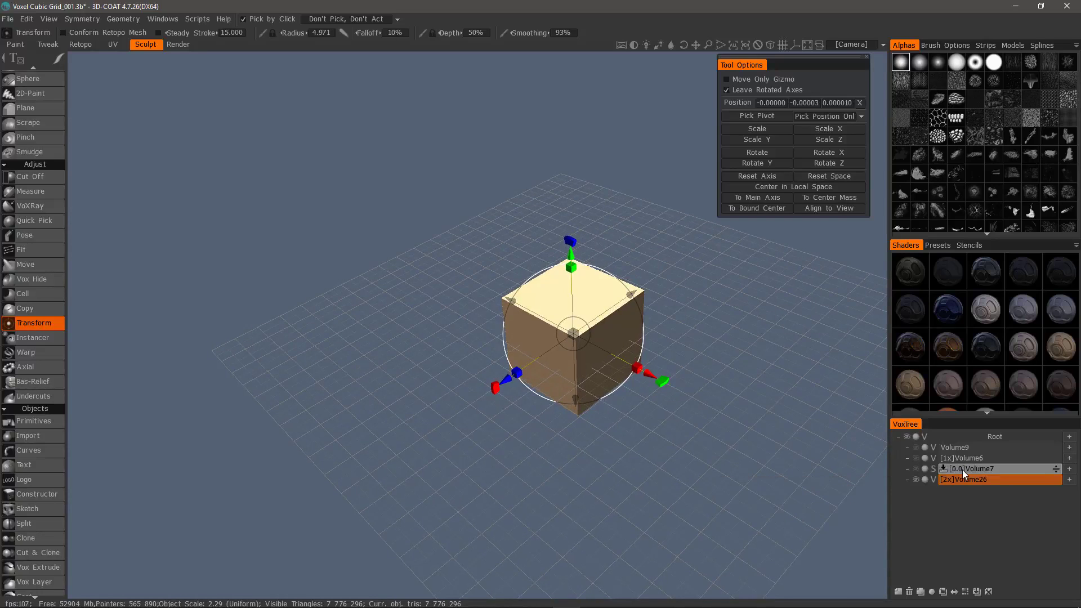
key("ctrl+z")
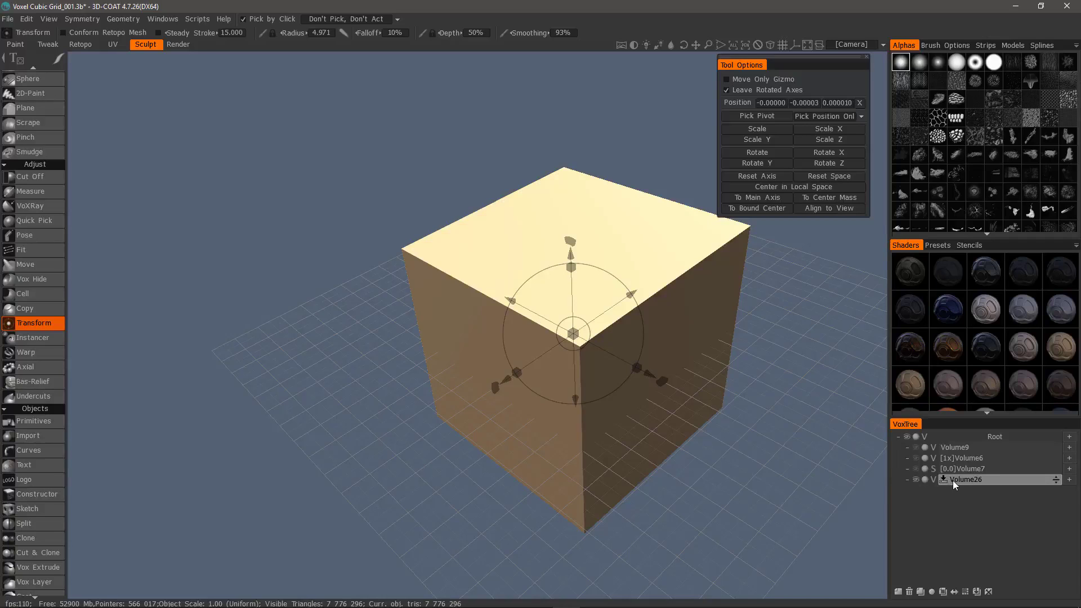
Step: Clear all voxels from Volume26
left_click(953, 481)
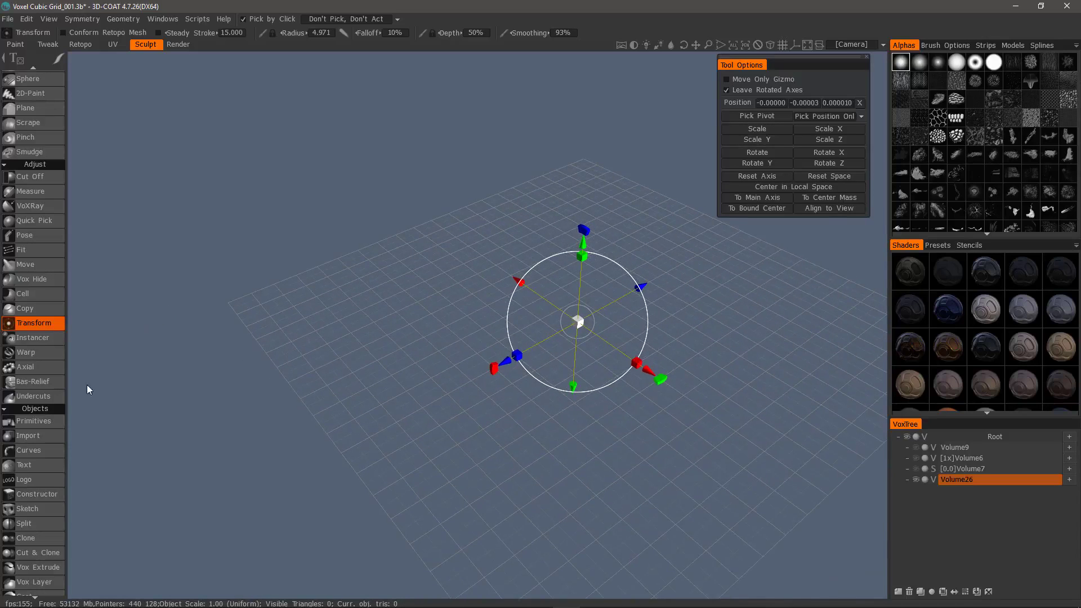
Step: Fill Volume26 with a uniformly scaled cube primitive with sides of about 198.5
left_click(33, 421)
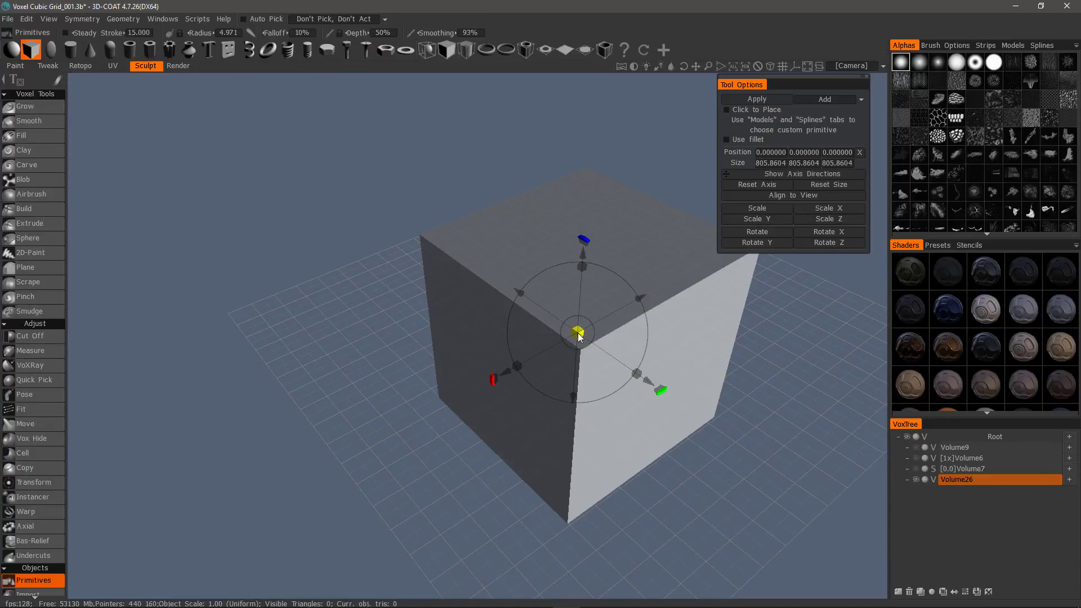
left_click_drag(579, 337, 532, 326)
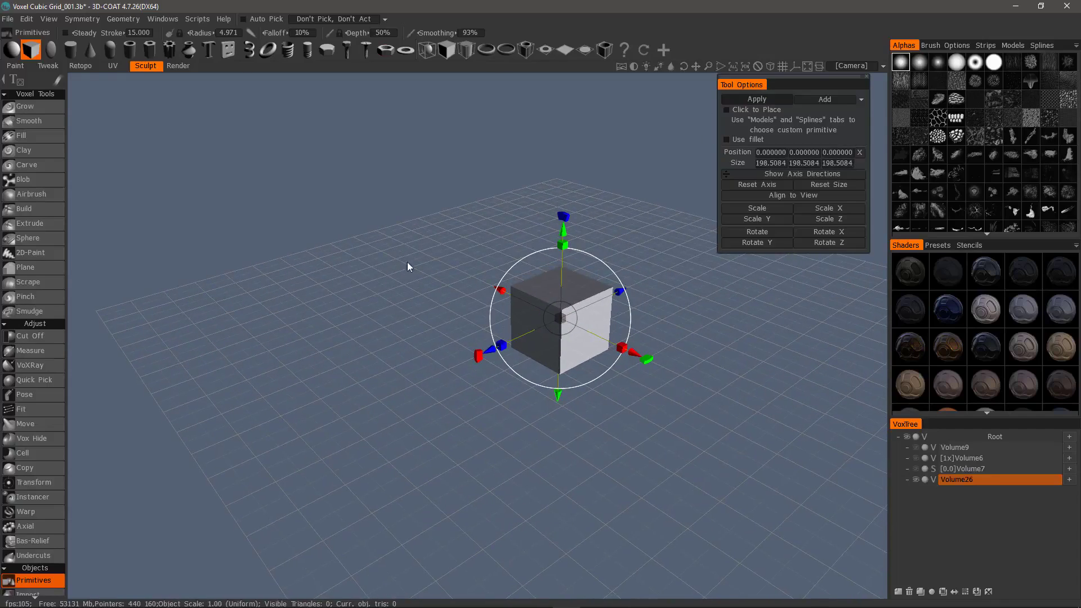
key("Return")
left_click(35, 106)
scroll(442, 242, "up", 10)
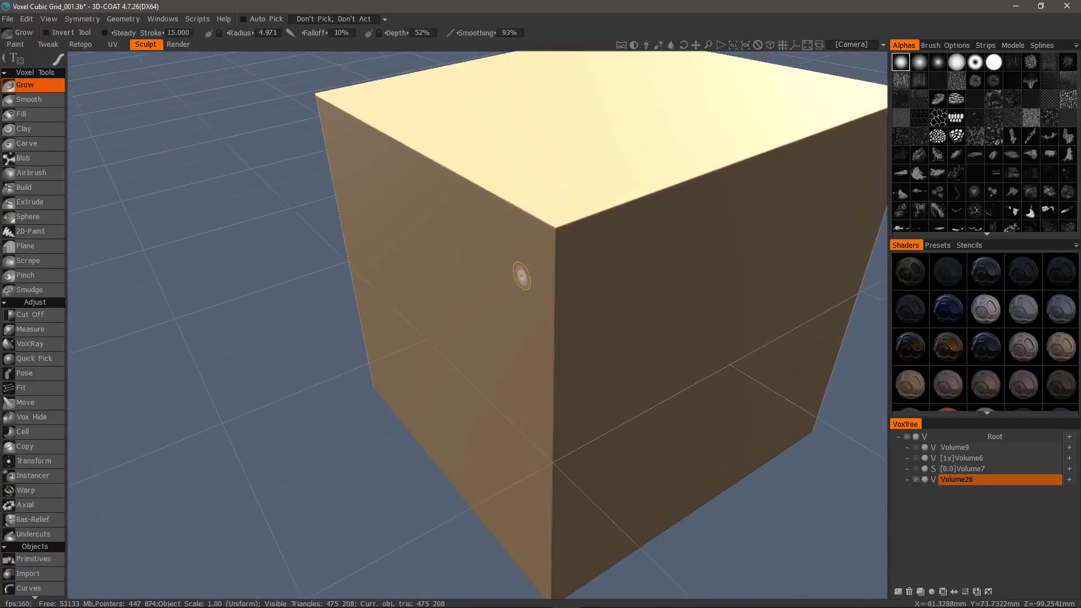
Step: Examine the cube's corner and edges up close with the wireframe display toggled
left_click_drag(521, 275, 606, 246, "alt")
key("w")
left_click_drag(801, 212, 505, 304, "alt")
scroll(538, 318, "down", 3)
scroll(515, 397, "down", 4)
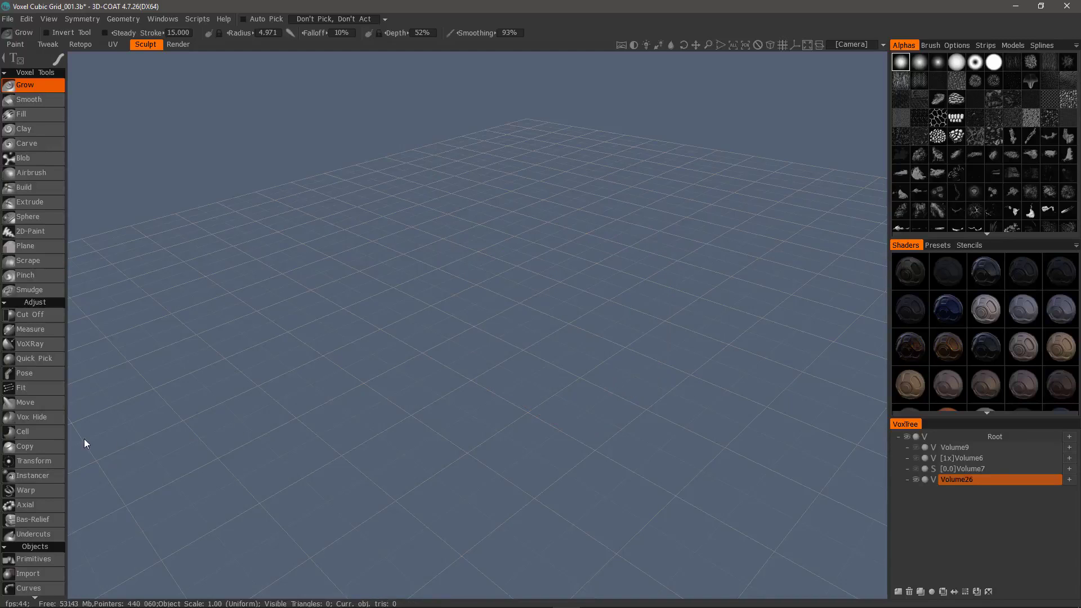
Step: Raise Volume26's resolution to 16x and fill it with a small cube primitive with sides of about 27.7
left_click(38, 560)
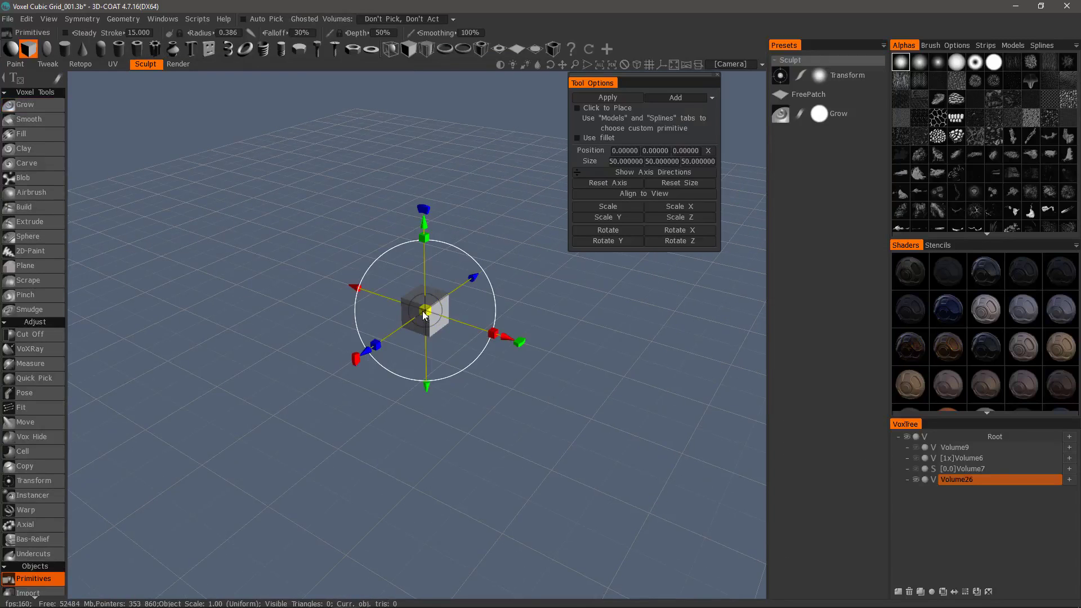
left_click_drag(426, 312, 390, 313)
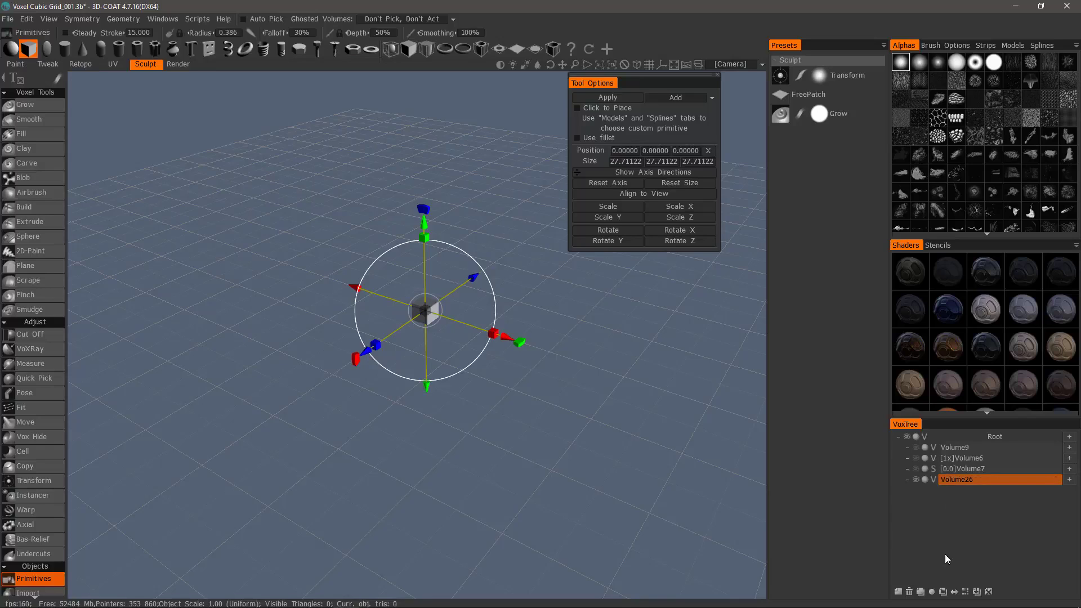
left_click(964, 592)
left_click(964, 592)
left_click(964, 592)
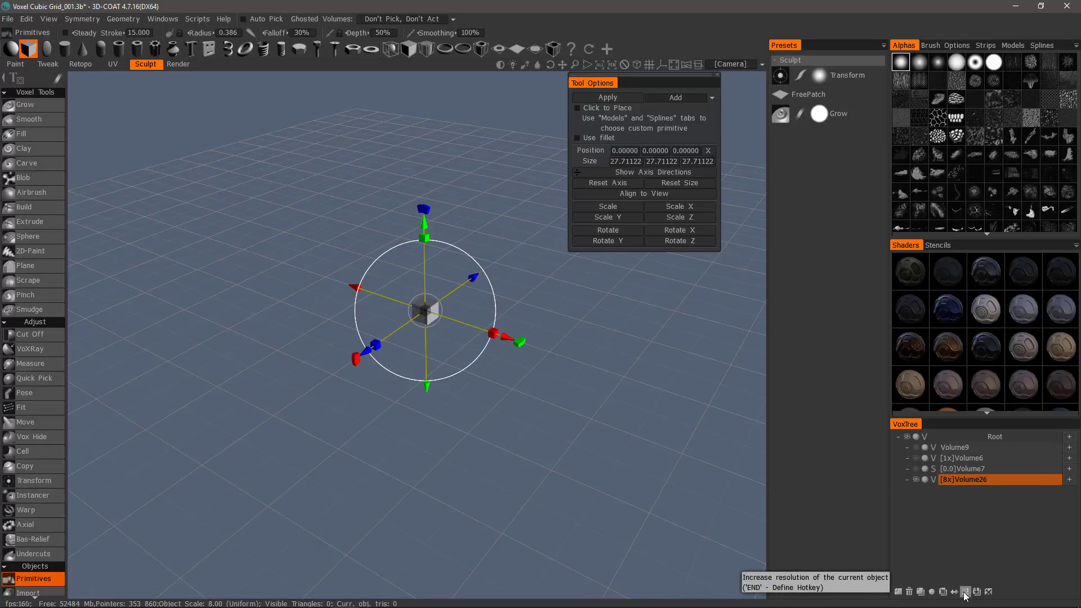
left_click(965, 592)
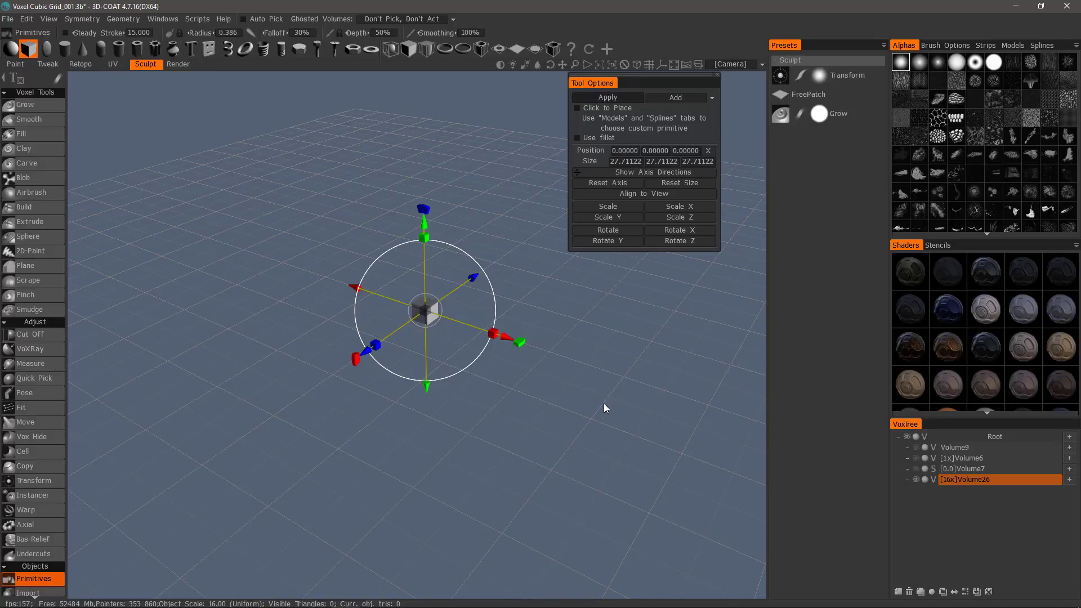
key("Return")
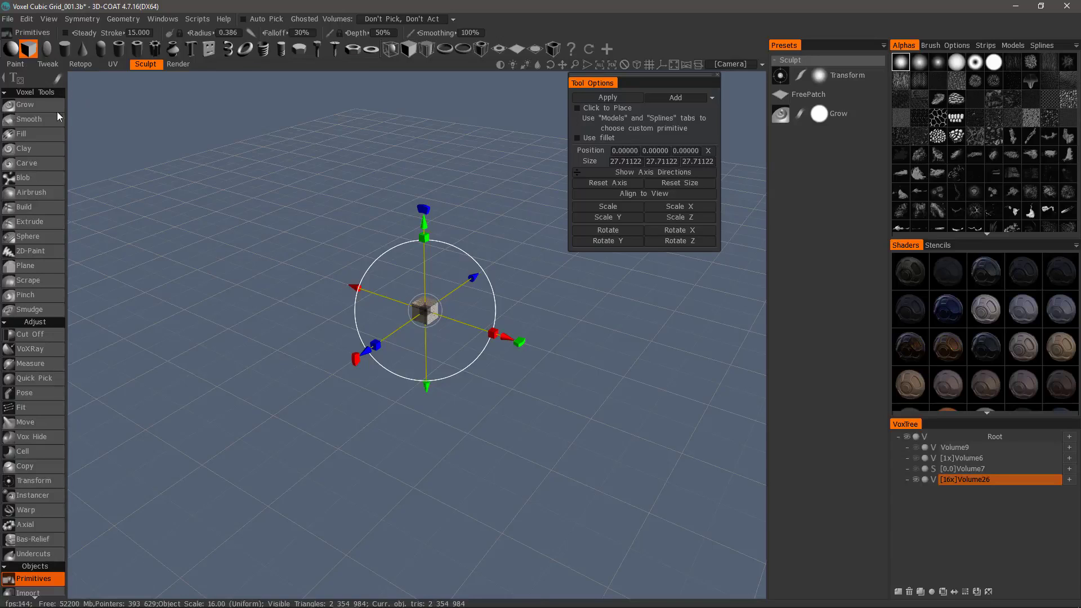
left_click(34, 105)
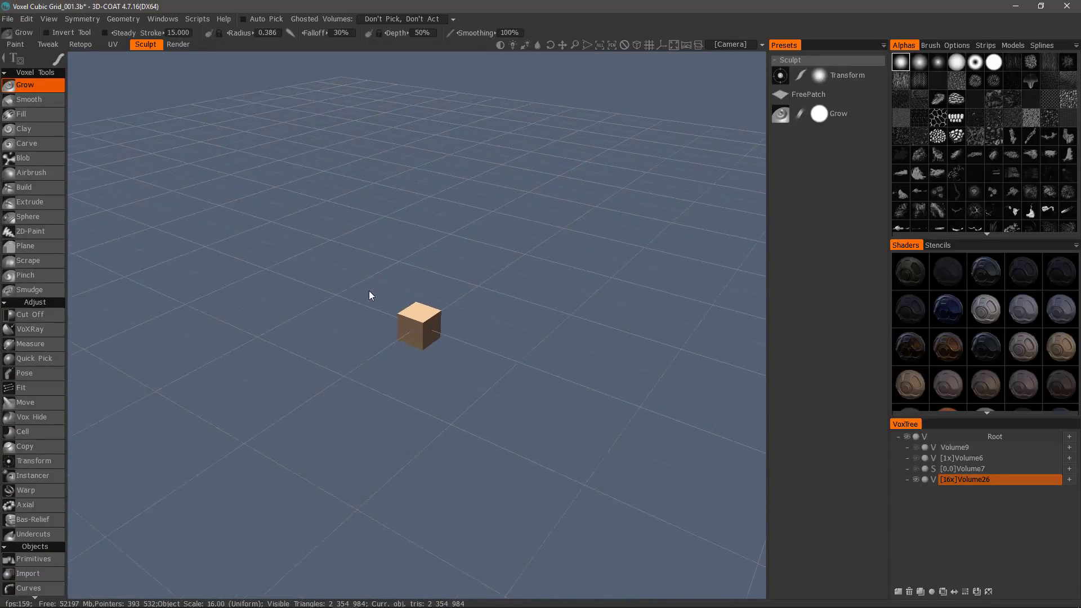
Step: Examine the edge sharpness and wireframe density of the small 16x cube from close up and from farther away
scroll(369, 291, "up", 10)
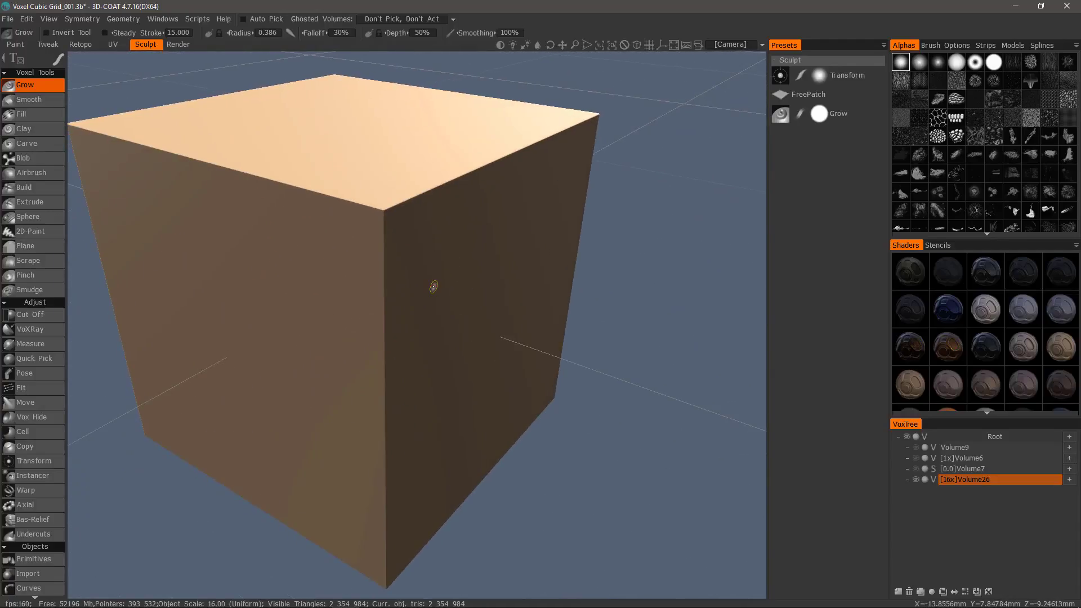
scroll(433, 286, "up", 8)
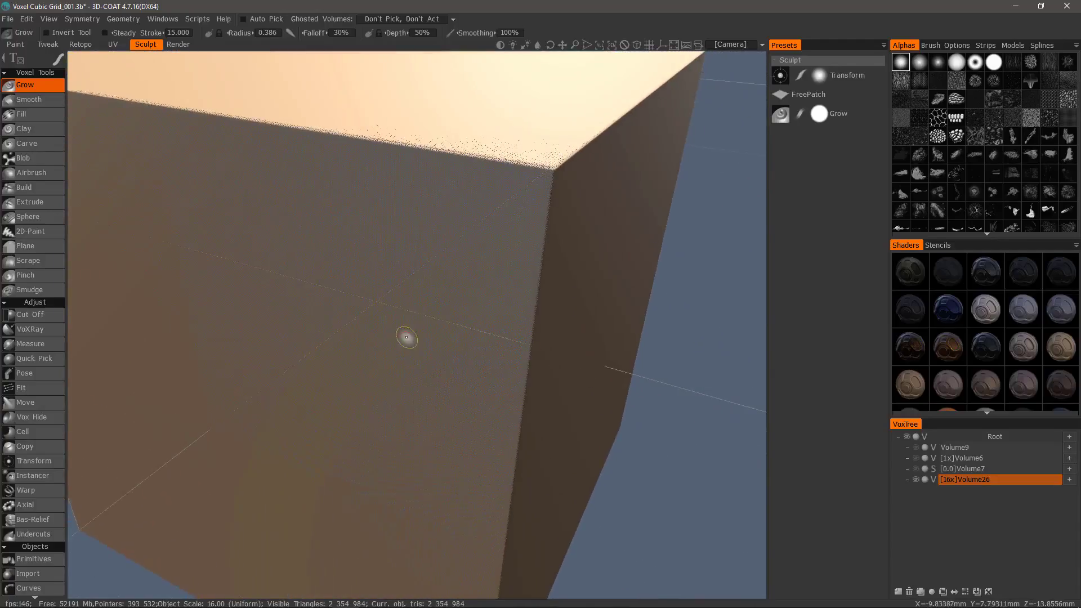
scroll(371, 326, "up", 4)
left_click_drag(338, 313, 451, 386, "alt")
scroll(465, 408, "up", 4)
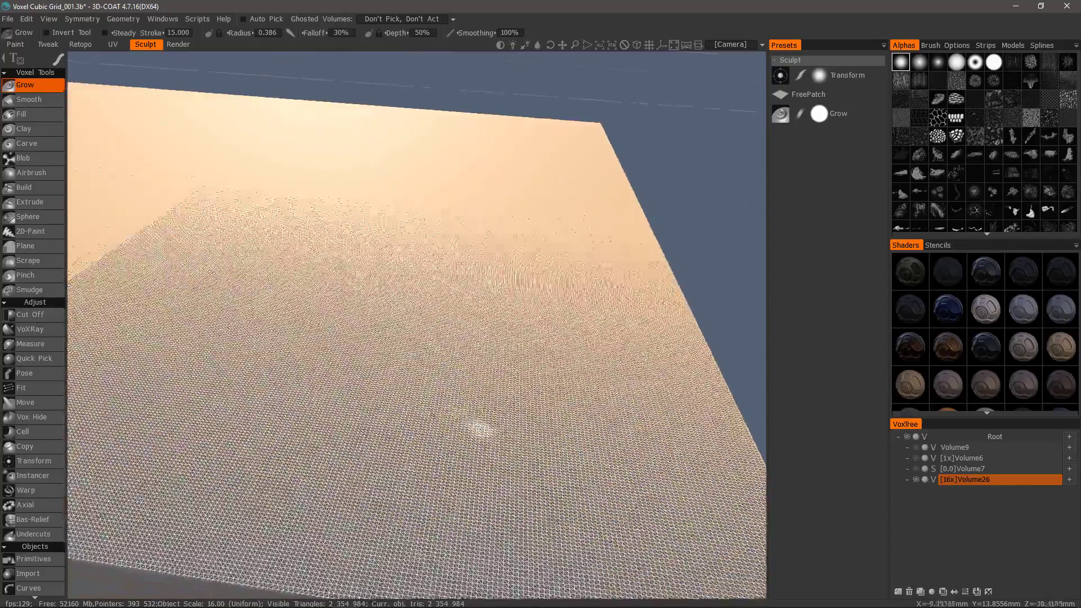
scroll(478, 429, "down", 5)
scroll(470, 442, "up", 6)
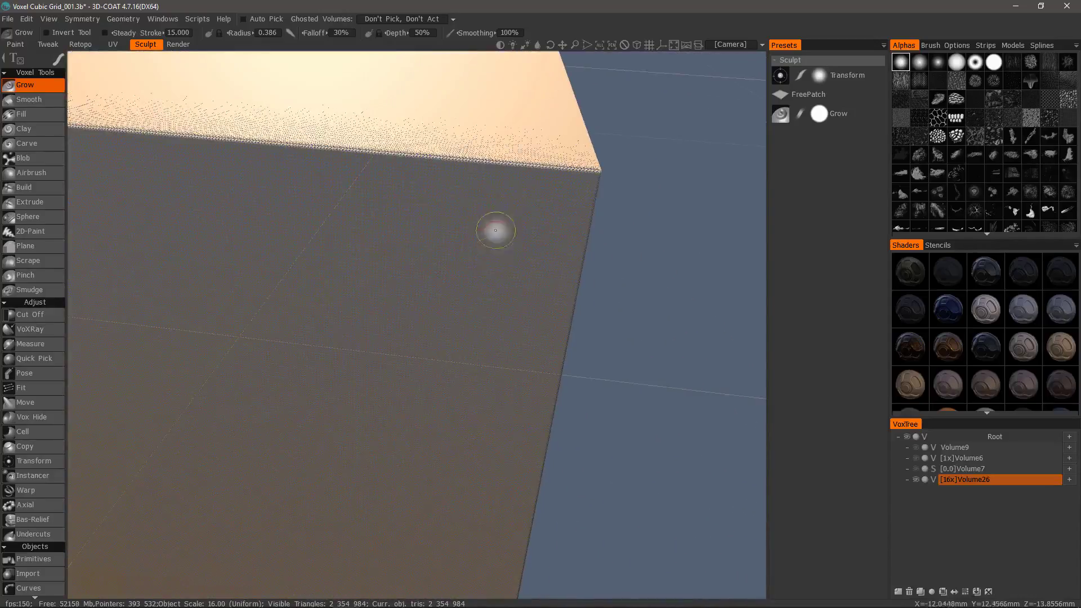
scroll(456, 207, "down", 6)
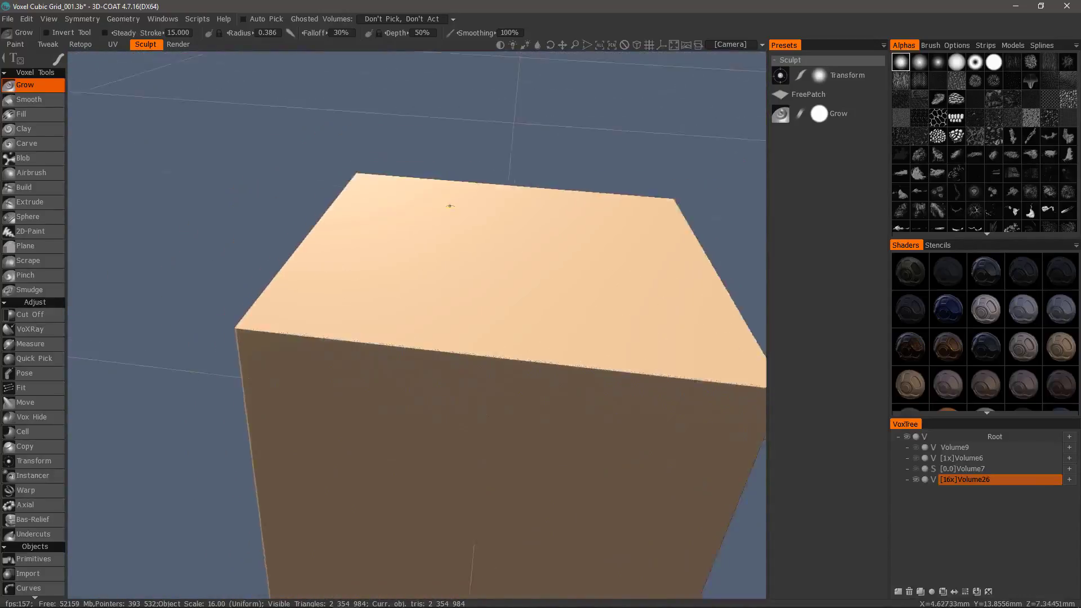
scroll(408, 241, "down", 6)
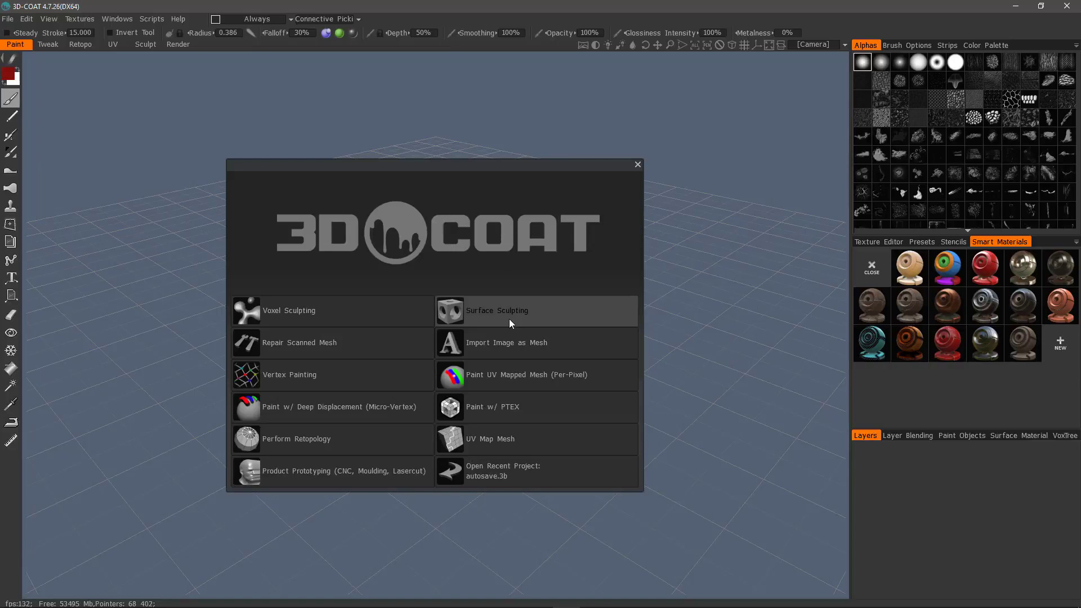
Step: Start a new Surface Sculpting scene with an empty volume
left_click(493, 318)
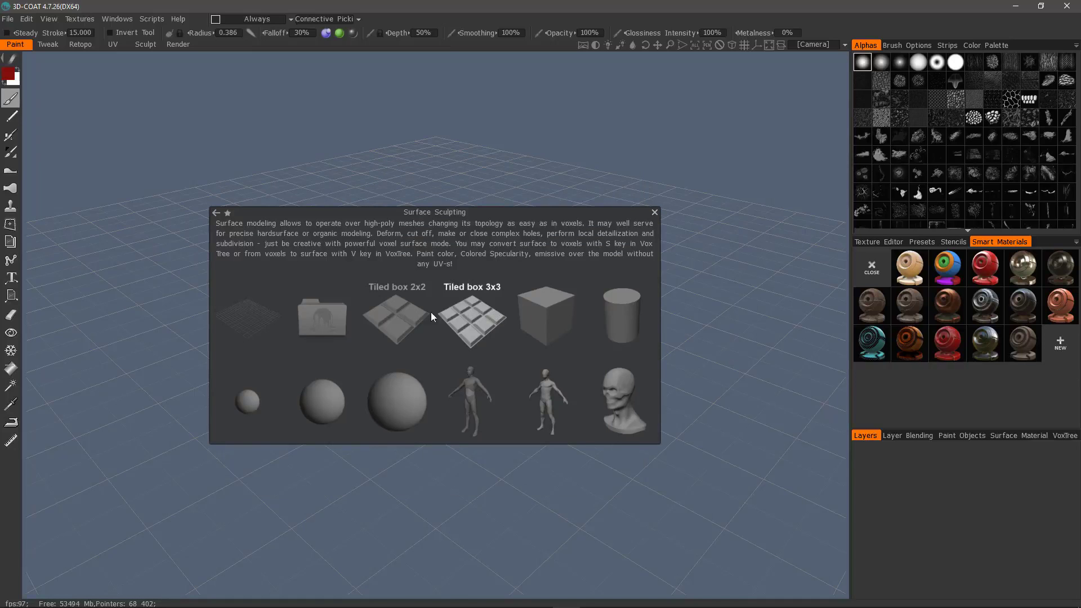
left_click(249, 317)
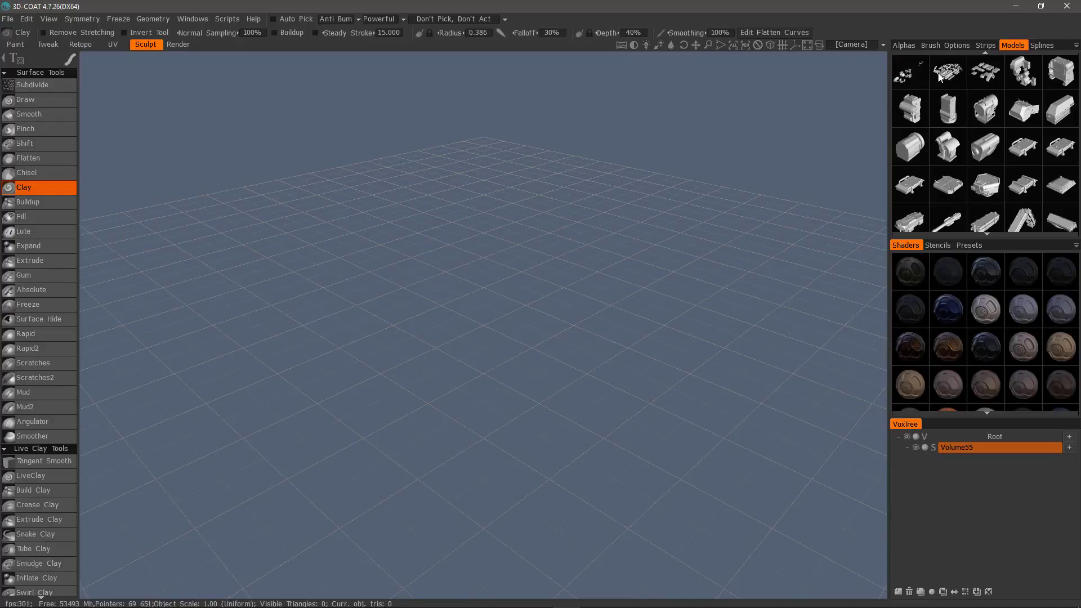
Step: Load the spotlight model from the model library, set its pivot to the center of mass and place it at the origin
left_click(1075, 47)
left_click(980, 109)
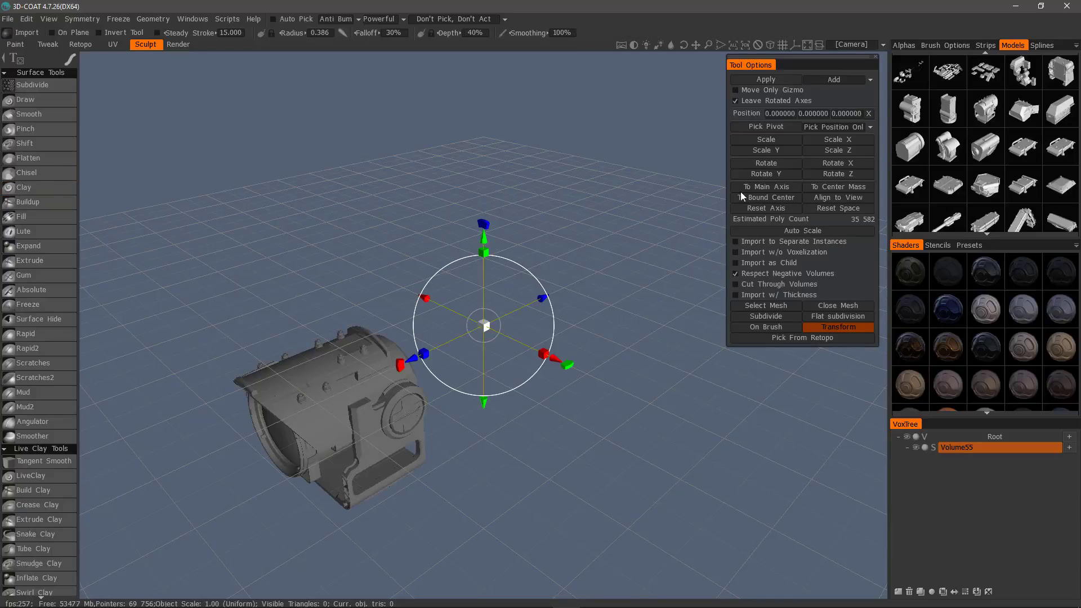
left_click(835, 186)
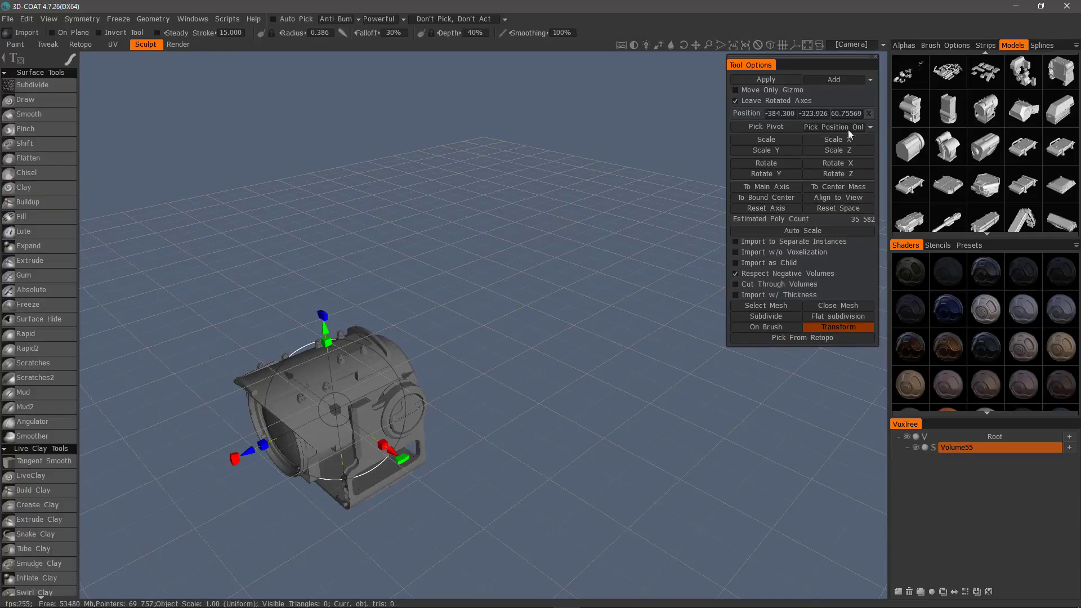
left_click(867, 114)
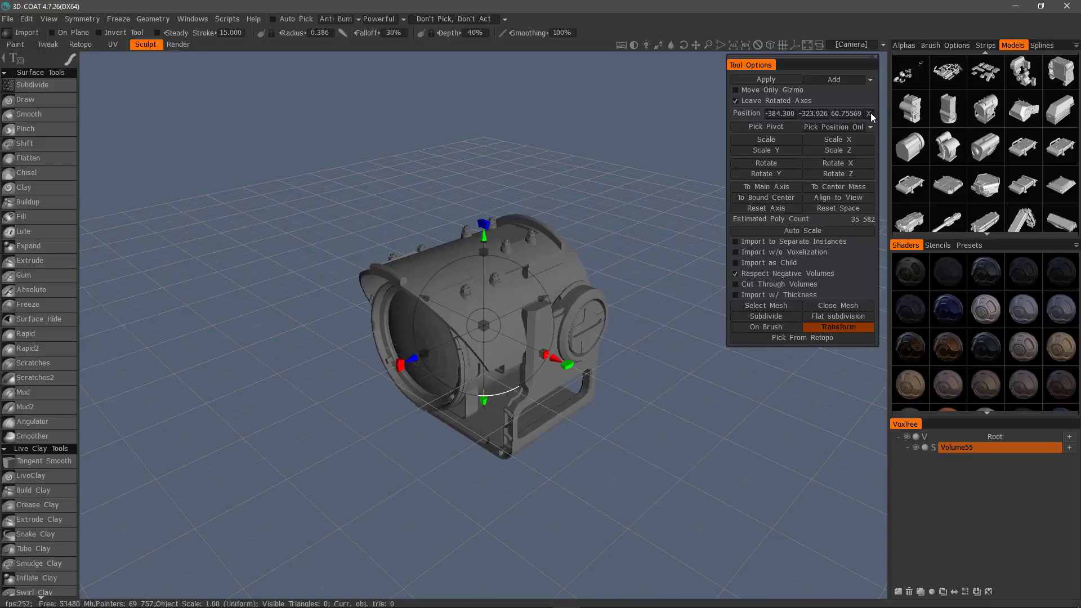
left_click_drag(601, 327, 706, 167)
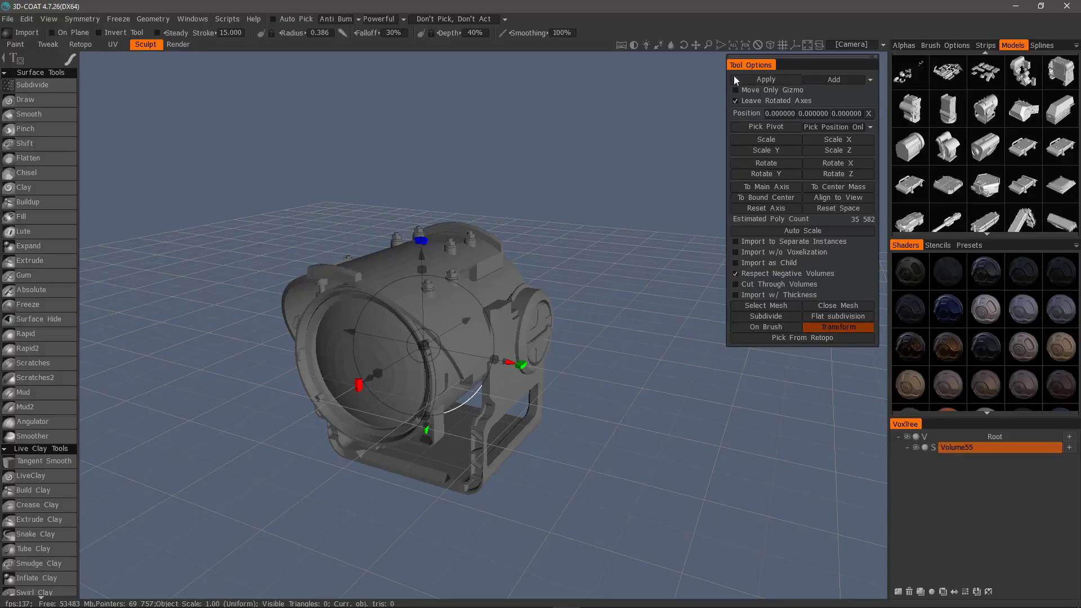
Step: Merge the spotlight into Volume55 without keeping its initial scale and position, and inspect its wireframe
left_click(768, 79)
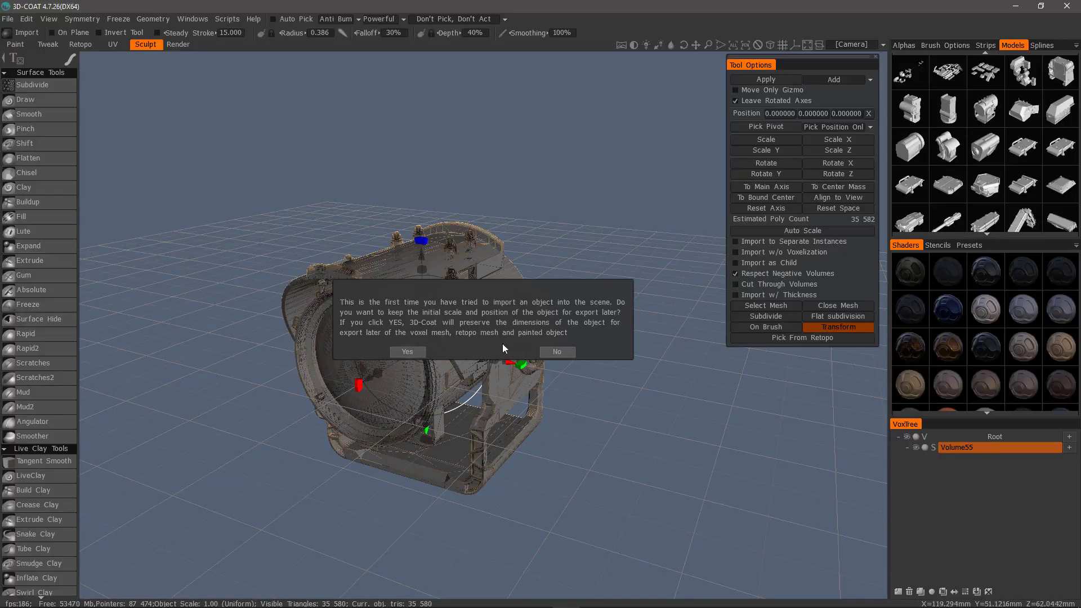
left_click(556, 351)
key("Return")
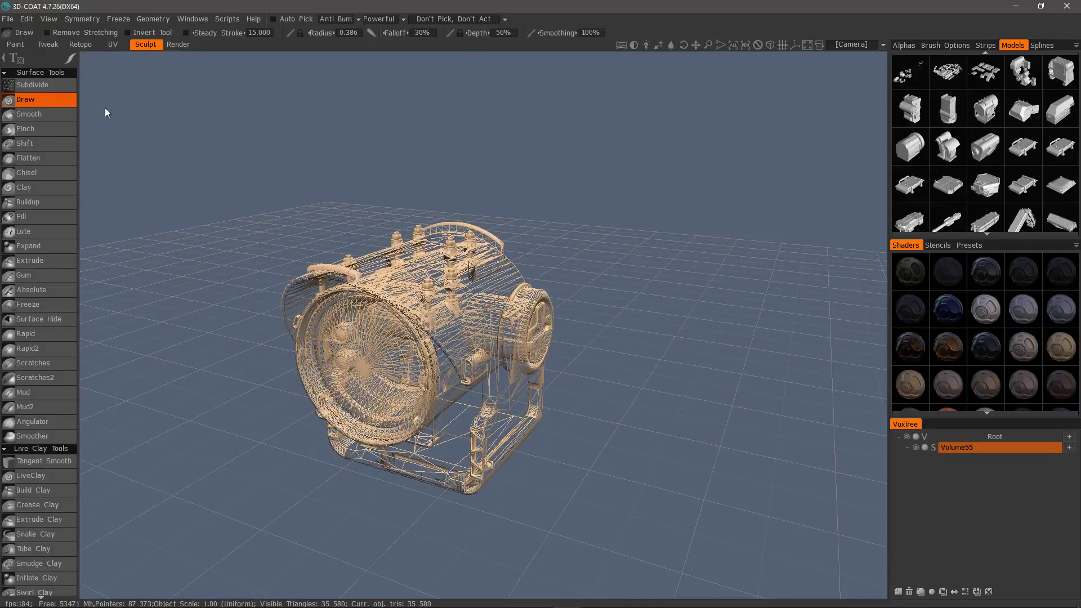
left_click_drag(626, 376, 495, 400)
left_click_drag(485, 289, 509, 288)
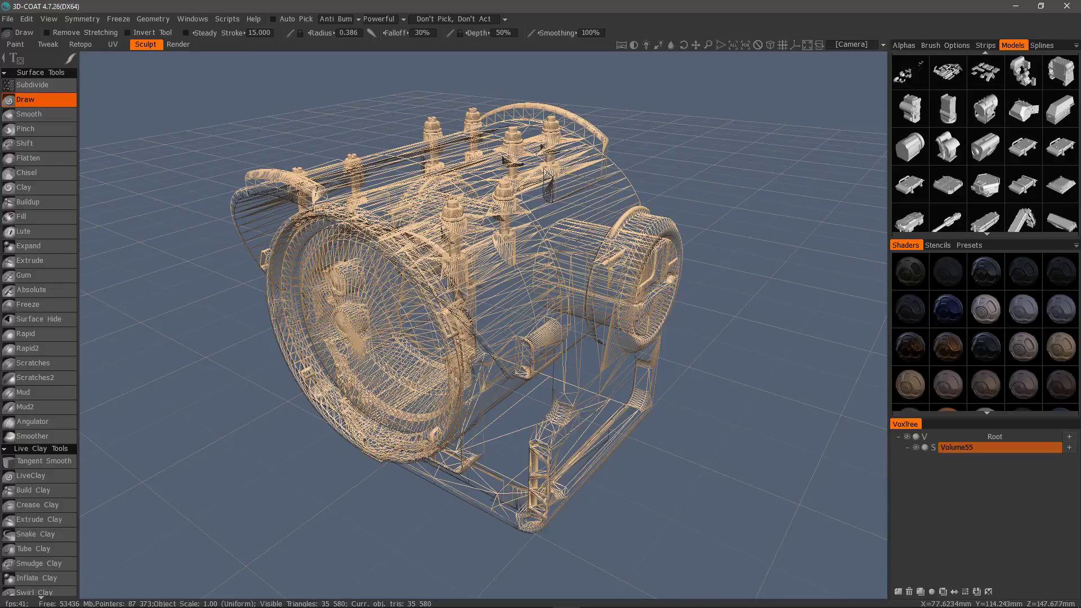
Step: Clear Volume55 and load the spotlight model for import again
left_click(976, 591)
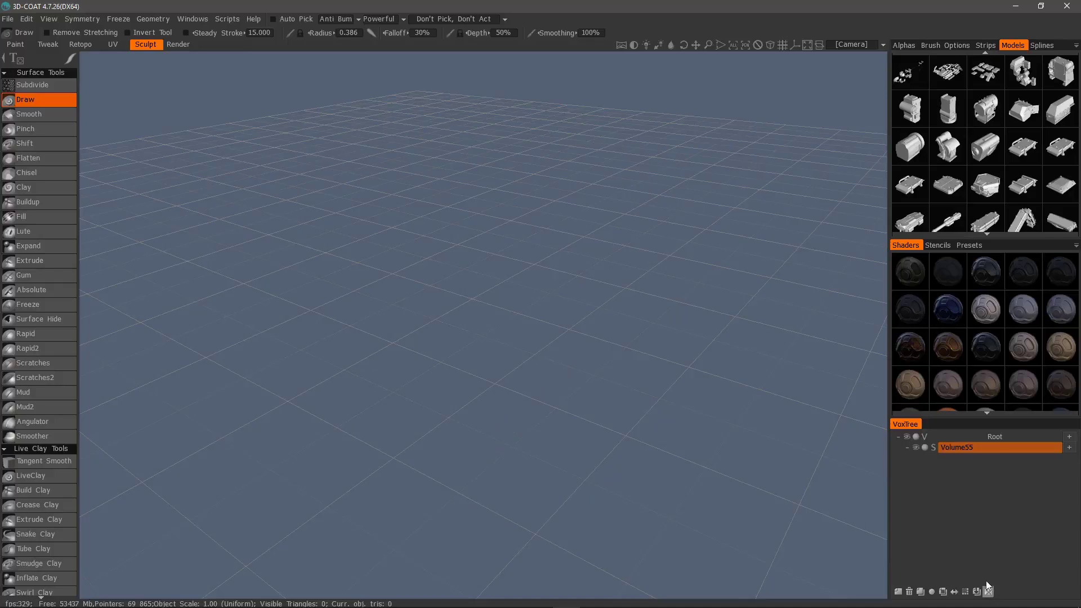
left_click(986, 111)
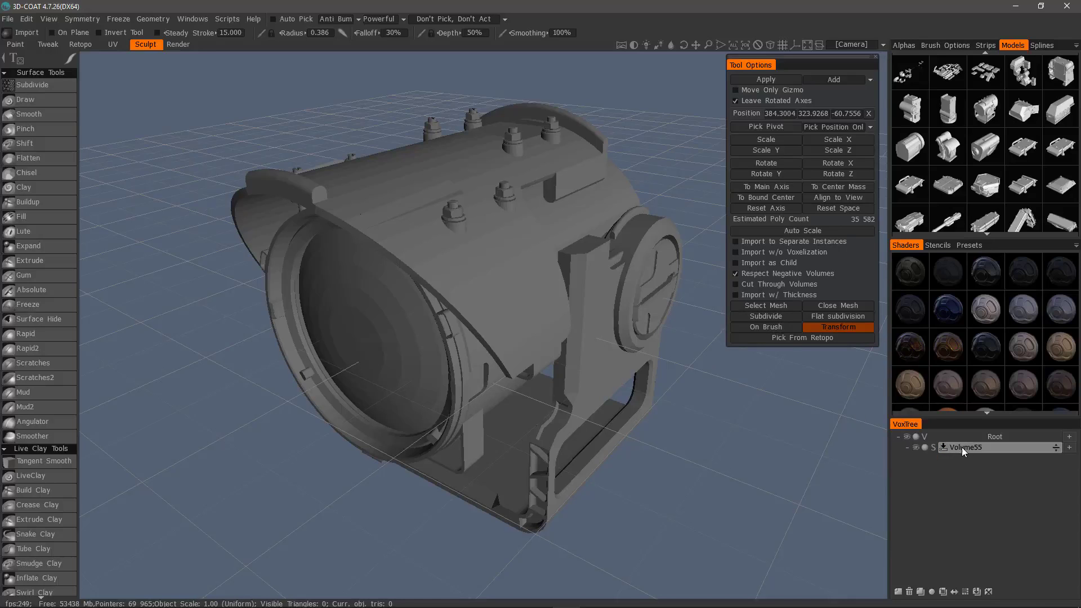
Step: Subdivide the spotlight import mesh twice with smoothing and inspect how its edges round off
left_click(773, 318)
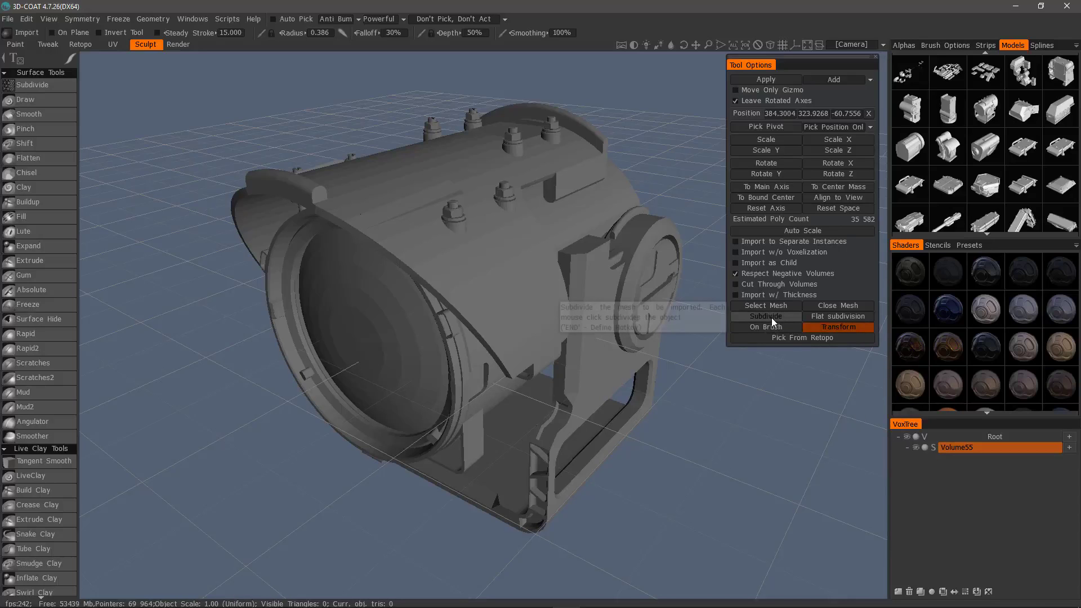
left_click_drag(684, 348, 707, 332)
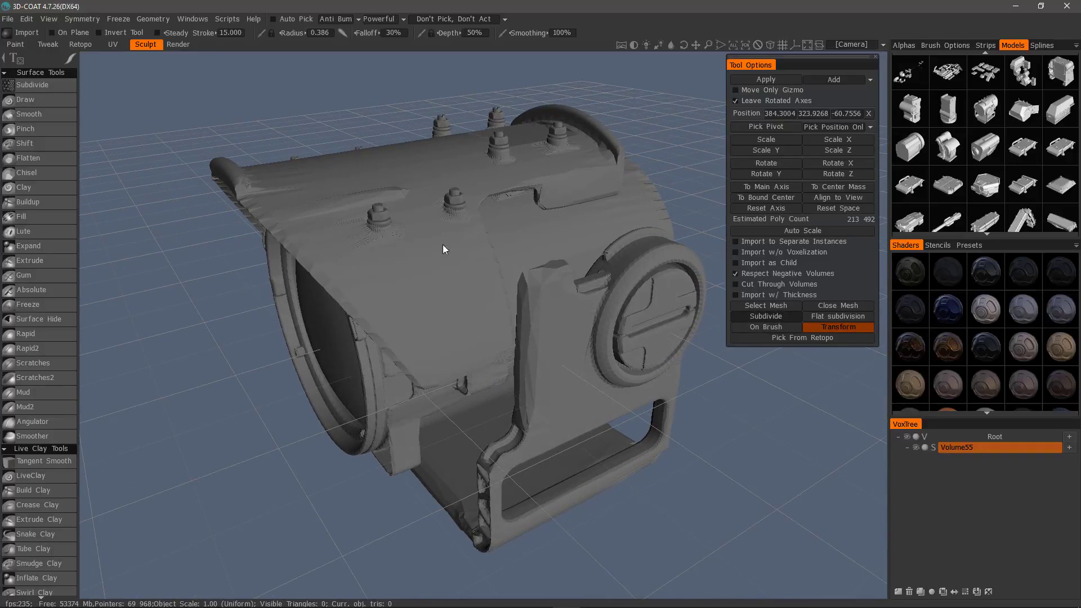
left_click_drag(412, 269, 580, 341)
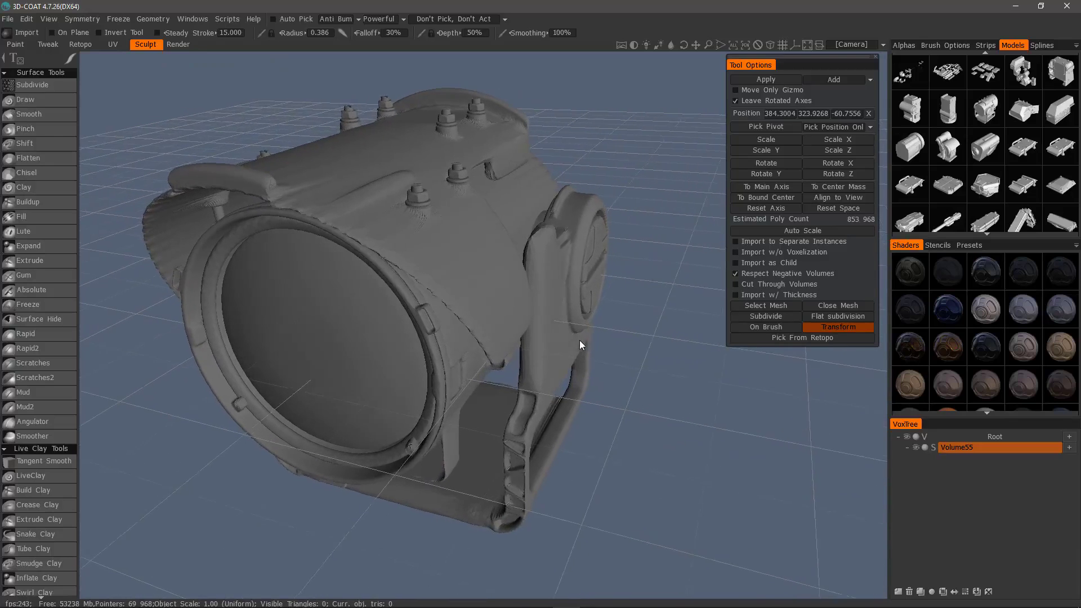
Step: Reload the original spotlight model and apply Flat subdivision to it twice
left_click(991, 115)
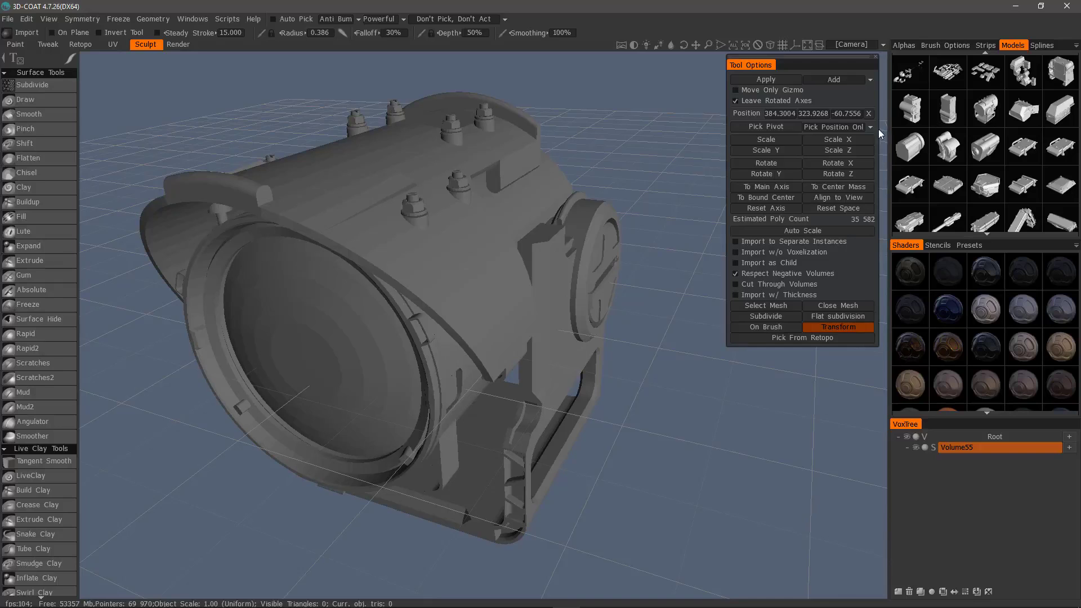
left_click_drag(643, 206, 679, 274)
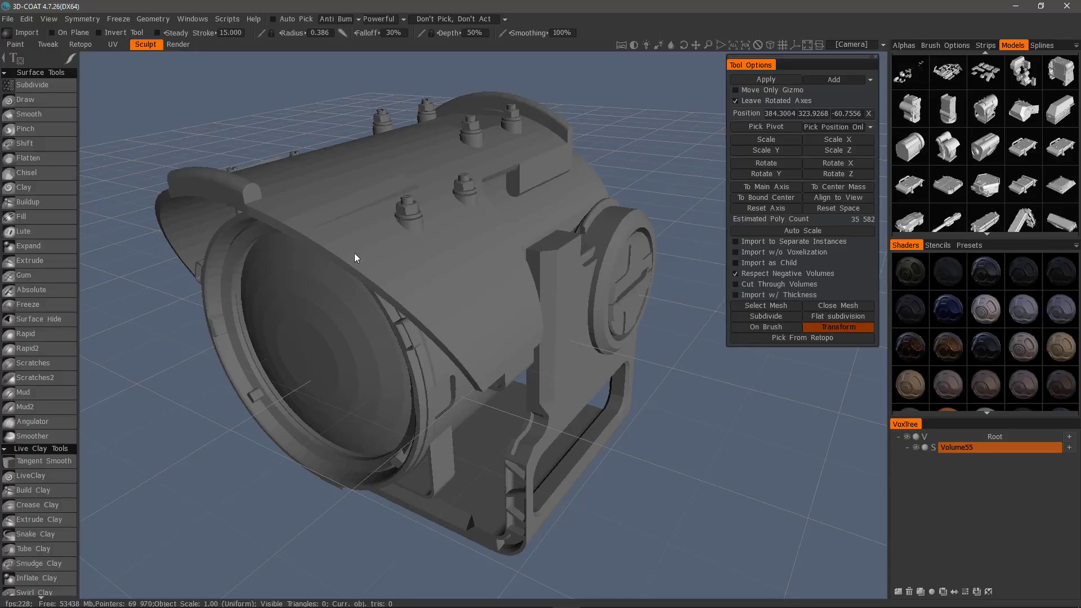
left_click(828, 316)
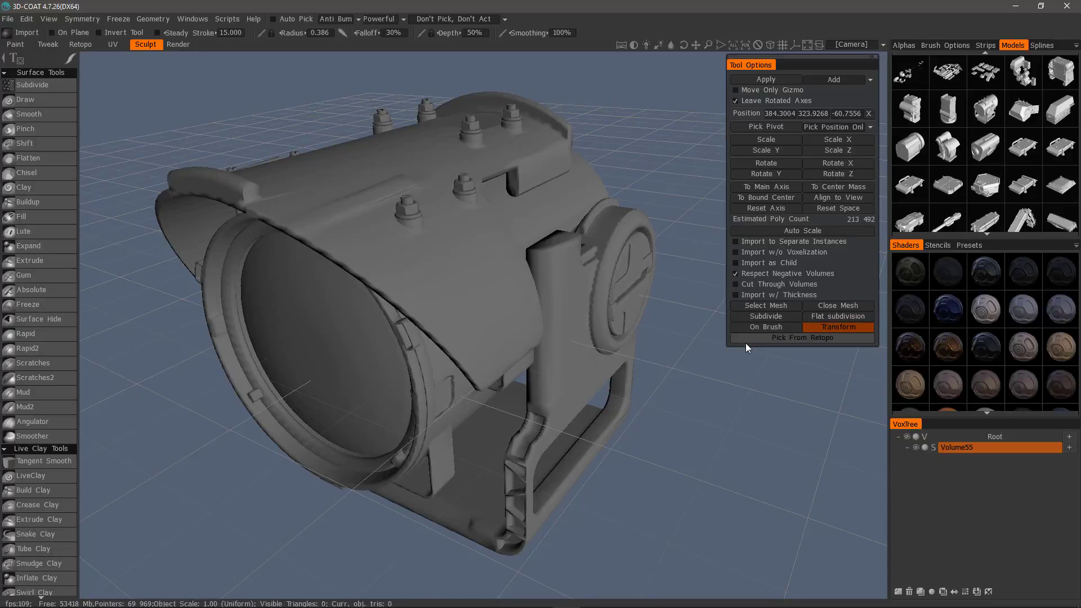
left_click(829, 318)
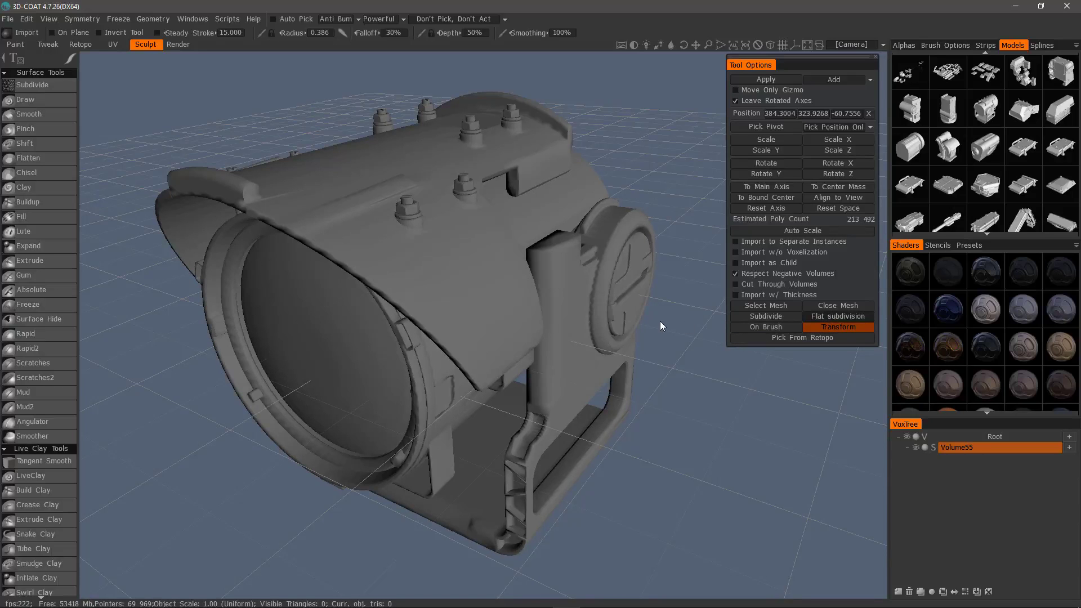
left_click_drag(676, 321, 710, 313, "alt")
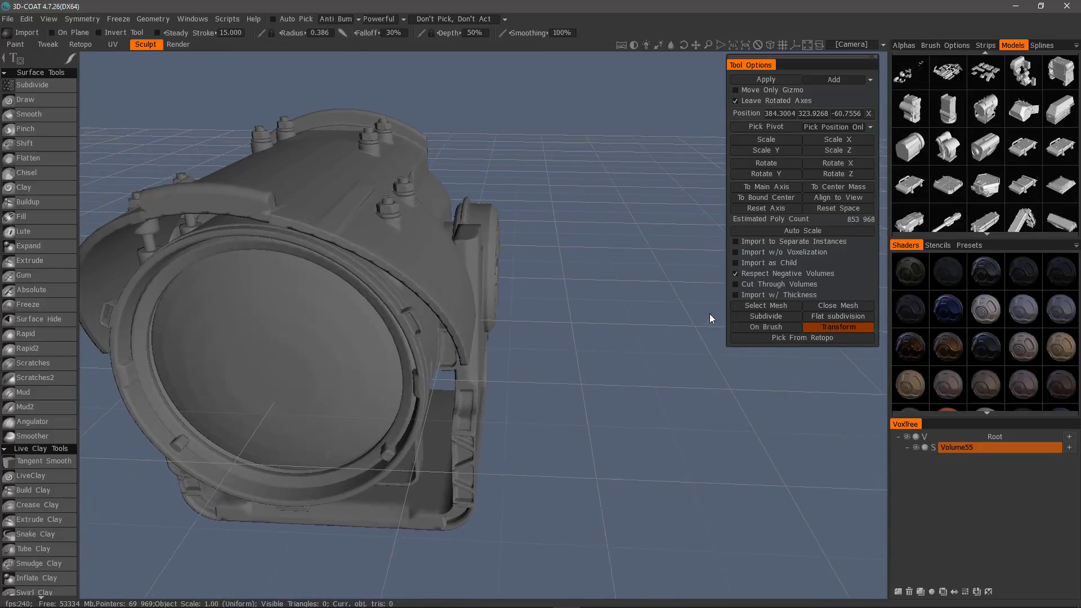
Step: Merge the flat-subdivided spotlight into Volume55, switch to the Draw tool, and inspect the mesh both shaded and in wireframe
left_click(766, 79)
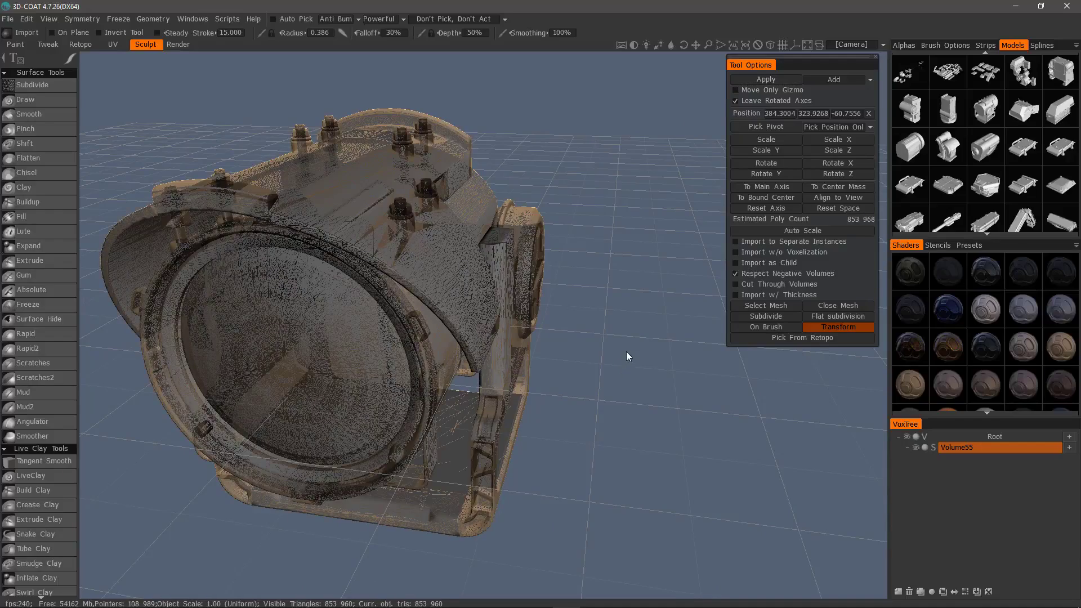
left_click(38, 100)
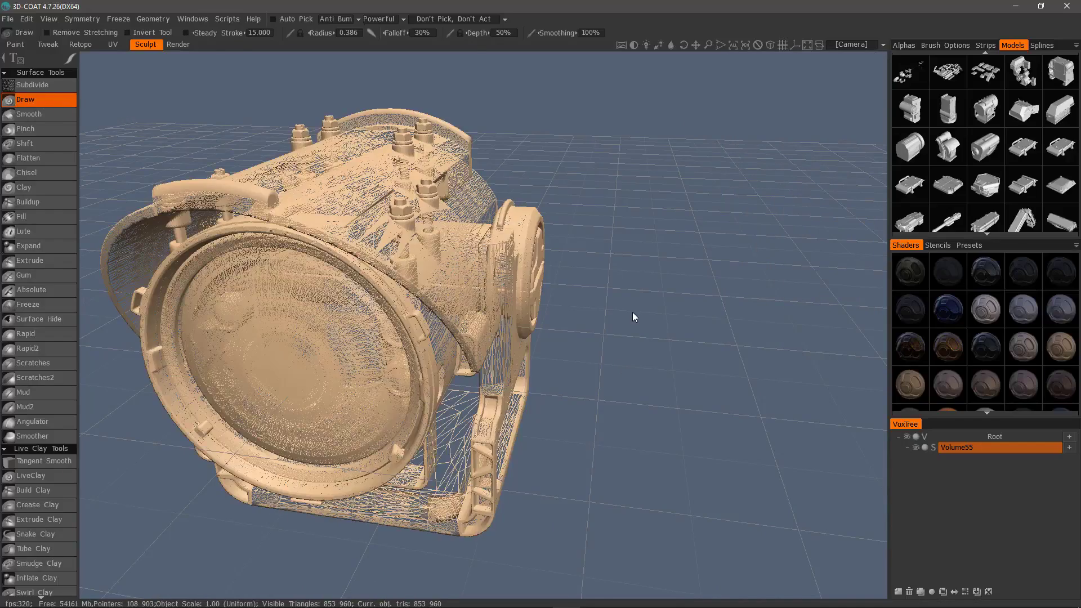
mouse_move(634, 314)
left_mouse_down("alt")
mouse_move(648, 324)
mouse_move(585, 318)
mouse_move(561, 367)
mouse_move(600, 362)
mouse_move(408, 276)
mouse_move(566, 303)
left_mouse_up("alt")
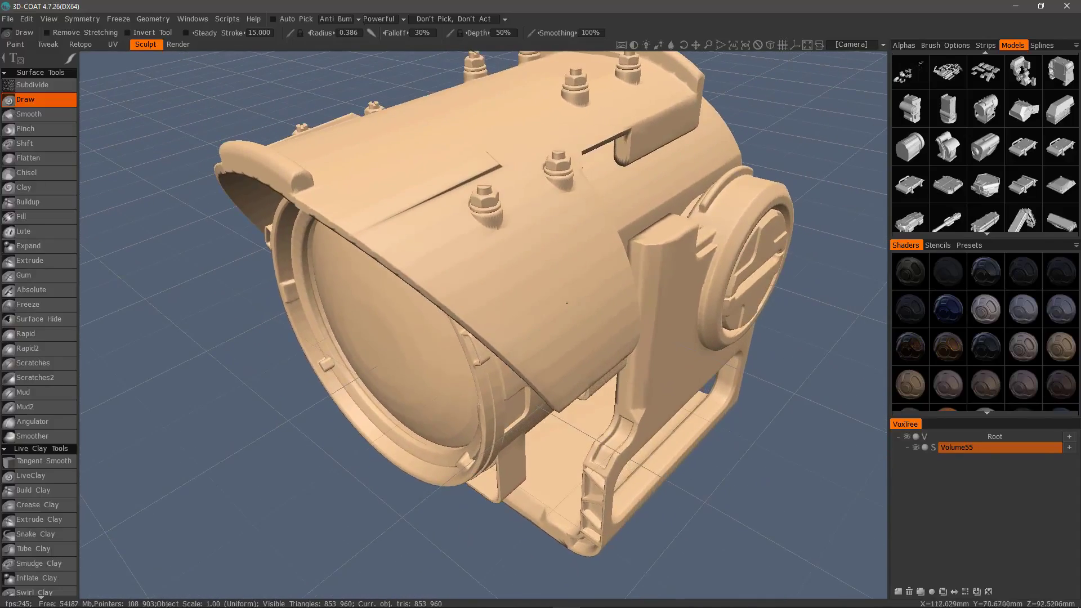
left_click_drag(596, 354, 568, 310, "alt")
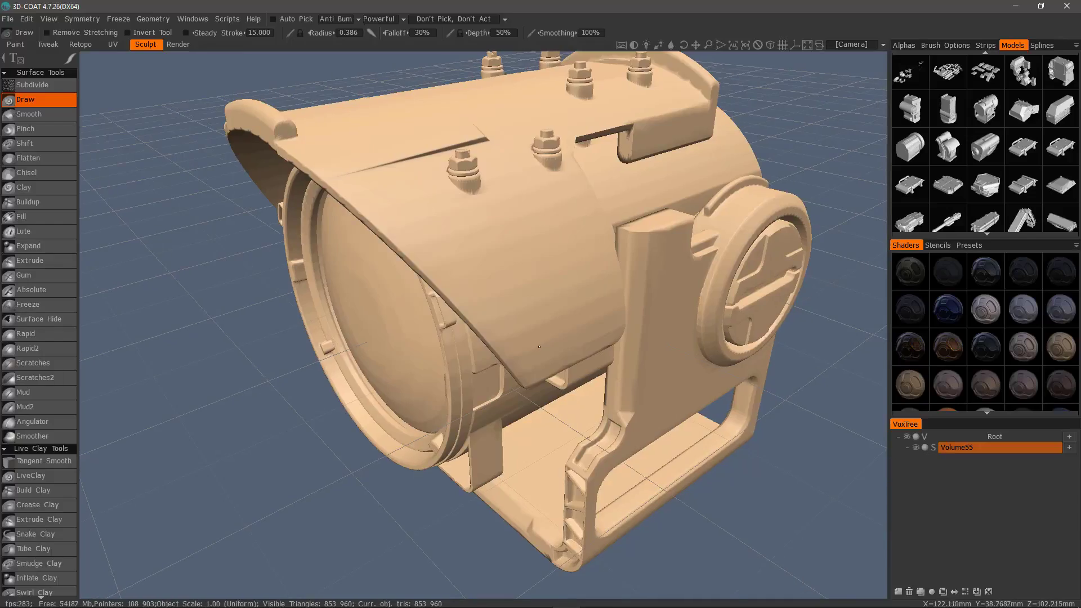
key("w")
mouse_move(540, 351)
left_mouse_down("alt")
mouse_move(776, 366)
mouse_move(728, 422)
mouse_move(743, 425)
mouse_move(586, 326)
mouse_move(711, 445)
left_mouse_up("alt")
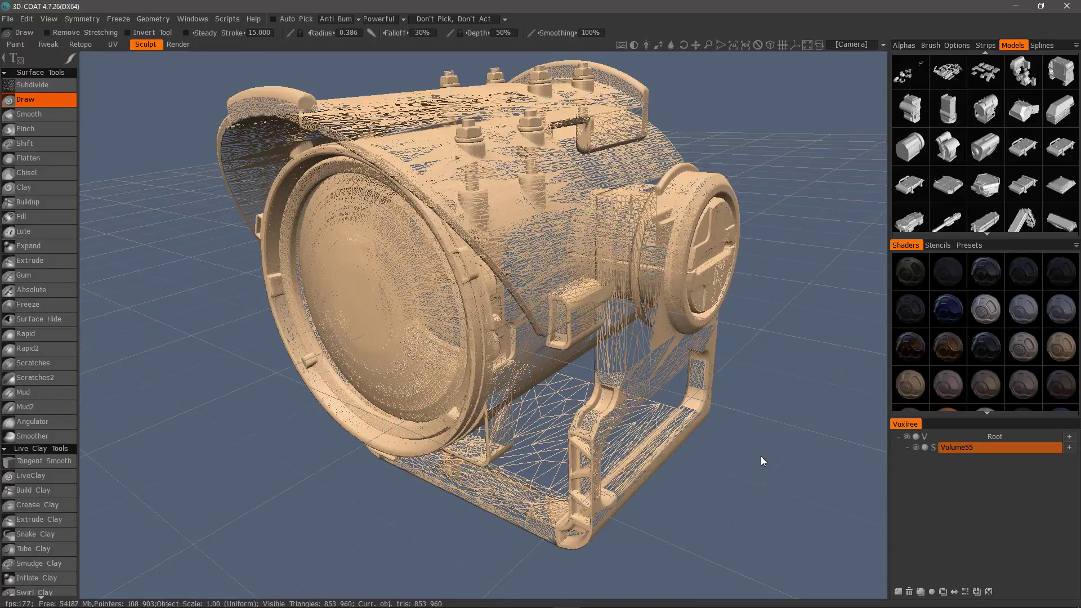
Step: Resample Volume55 with a required voxel poly count of 5,000,000 and inspect the spotlight's surface
key("Return")
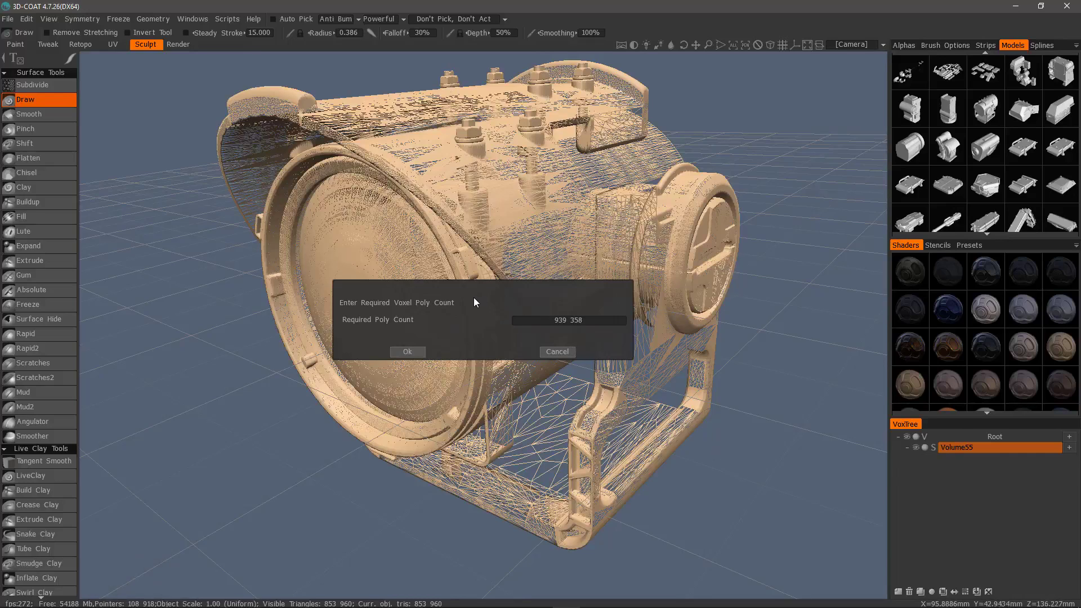
left_click(562, 321)
type("5000000")
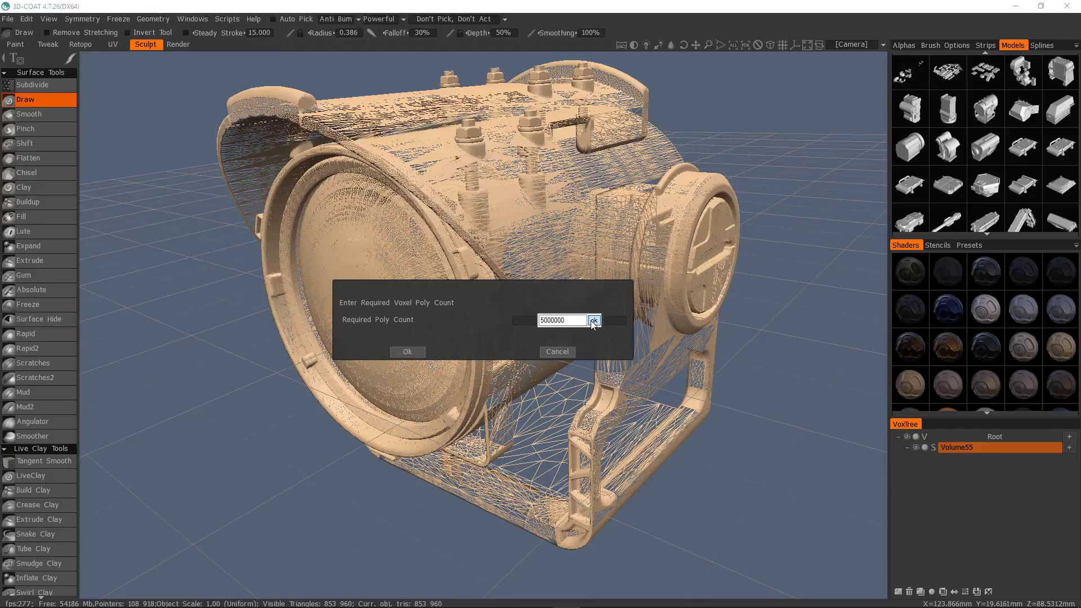
left_click(592, 321)
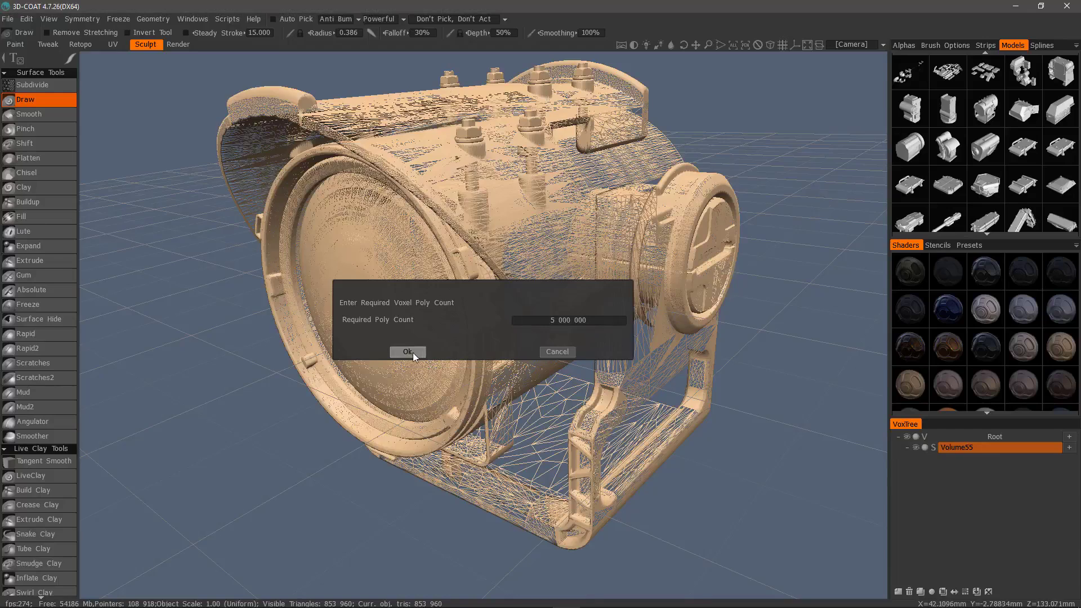
left_click(410, 352)
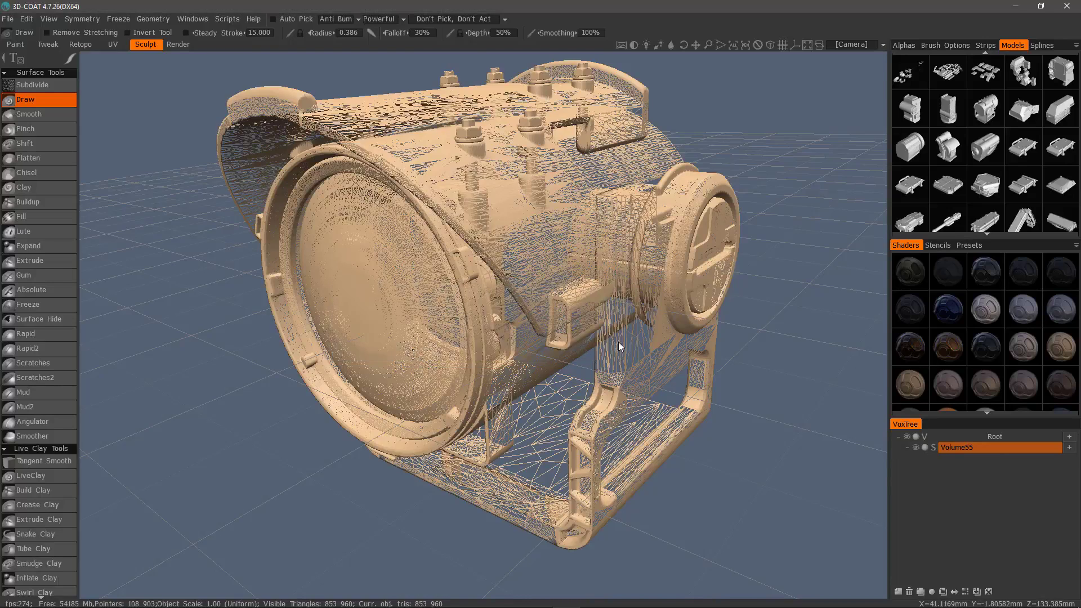
left_click_drag(622, 396, 676, 332, "alt")
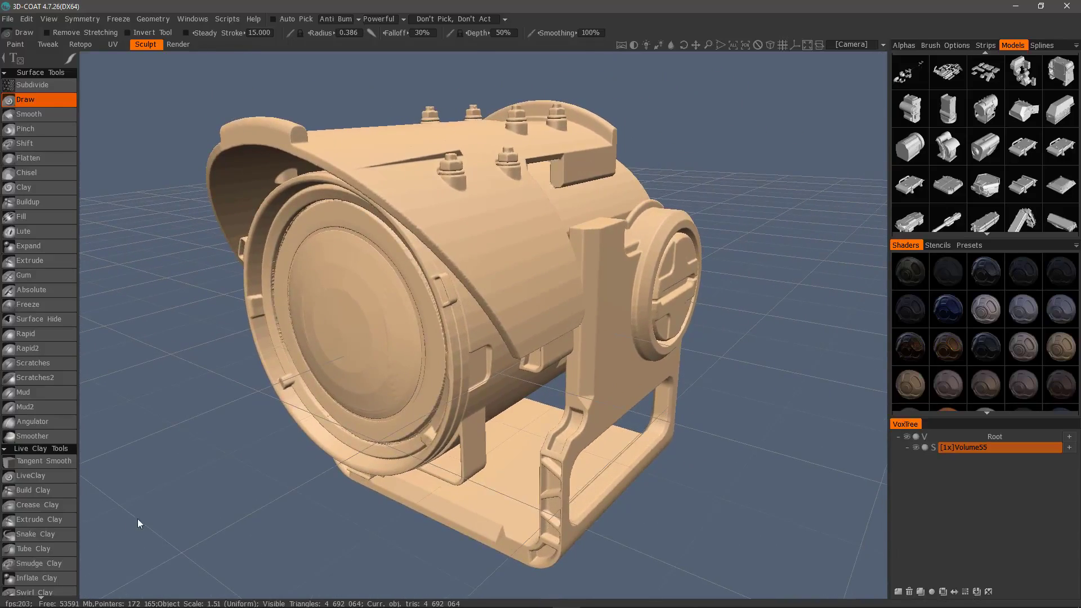